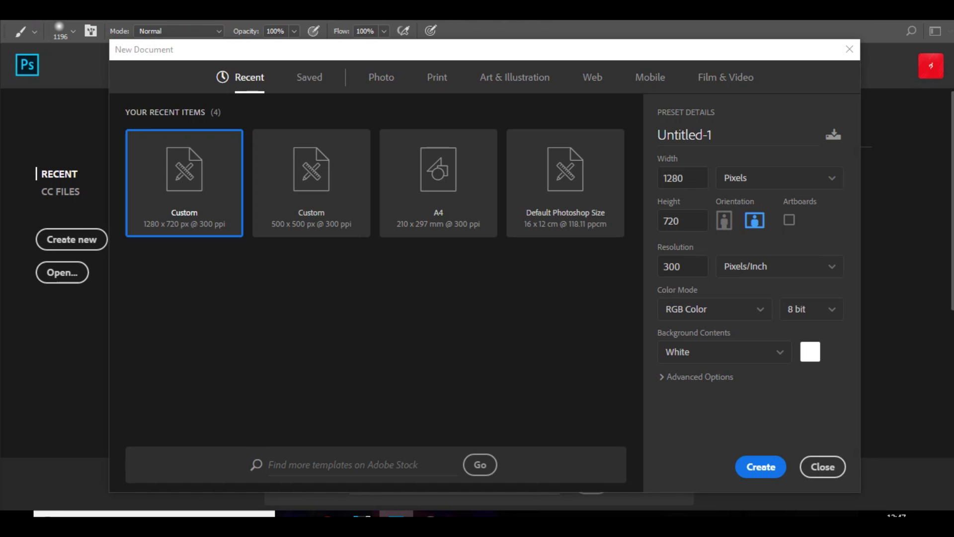
Create a blank Art & Illustration document 1280 pixels wide and 720 pixels high at 300 pixels/inch
{"action": "left_click", "coordinate": [309, 77]}
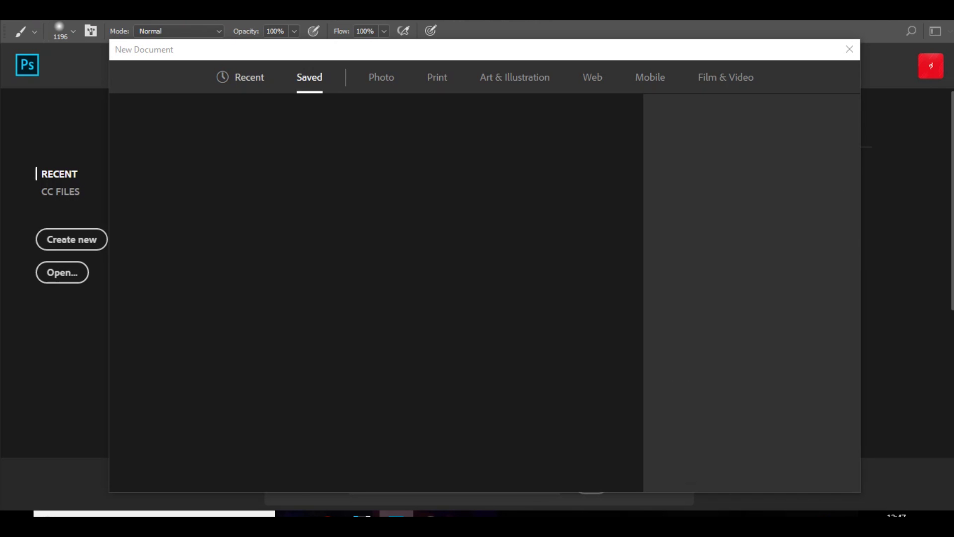
{"action": "left_click", "coordinate": [243, 77]}
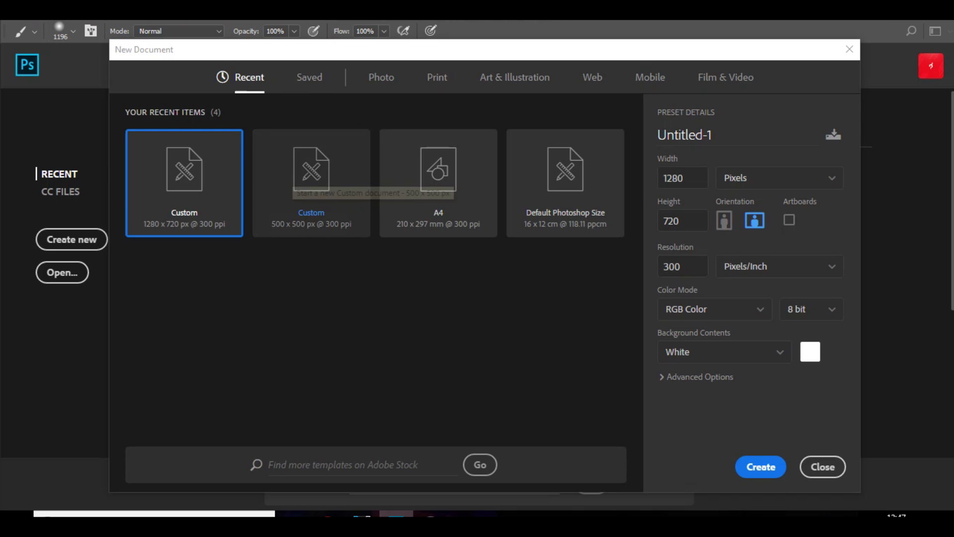
{"action": "left_click", "coordinate": [381, 77]}
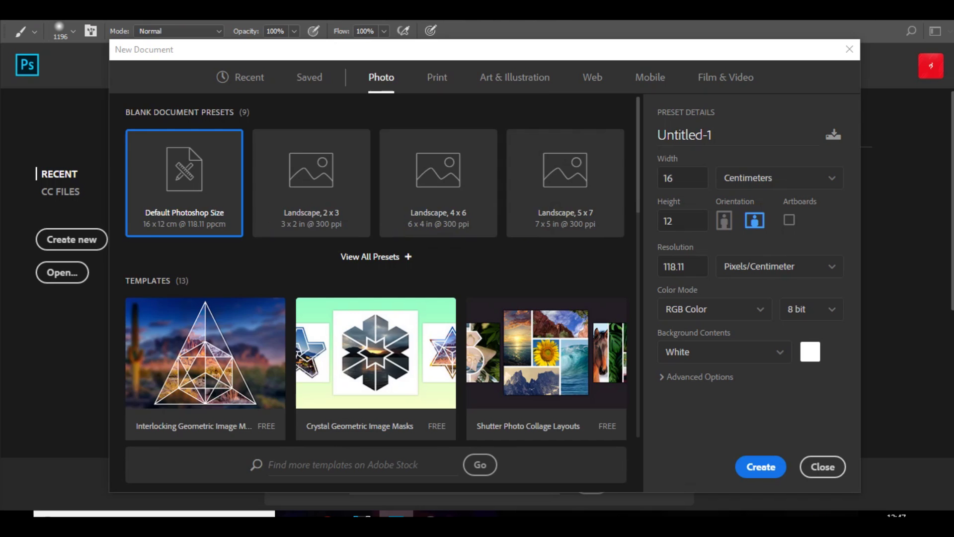
{"action": "left_click", "coordinate": [514, 77]}
{"action": "double_click", "coordinate": [684, 178]}
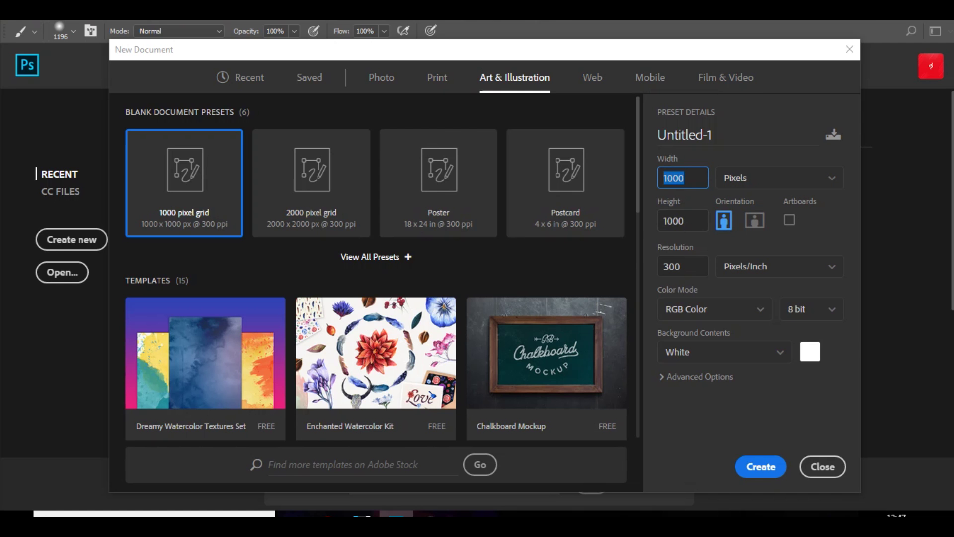
{"action": "type", "text": "1280"}
{"action": "key", "text": "Tab"}
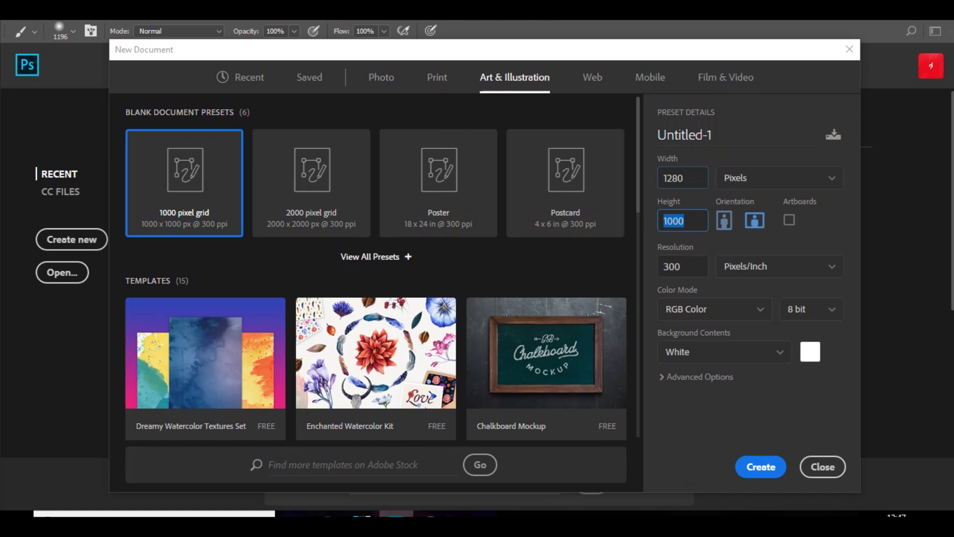
{"action": "type", "text": "720"}
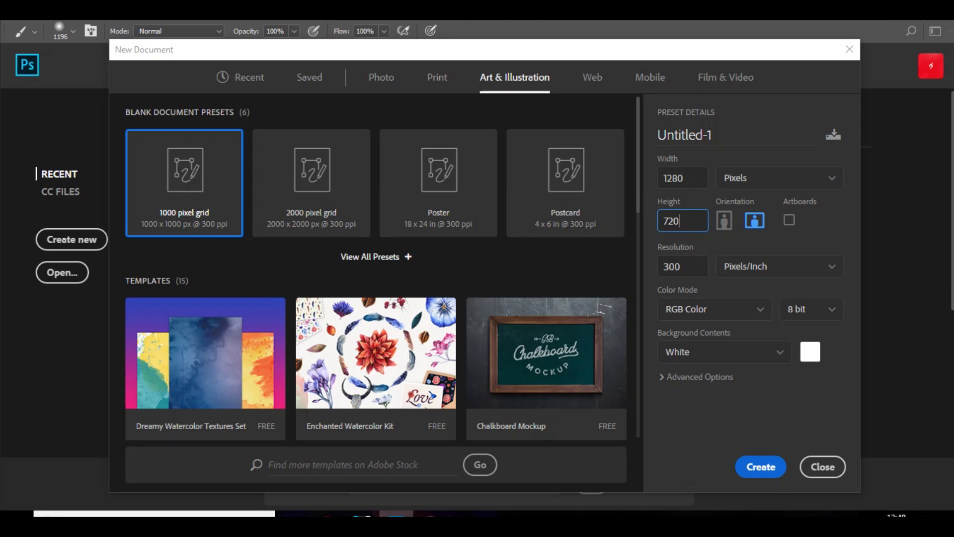
{"action": "left_click", "coordinate": [760, 466]}
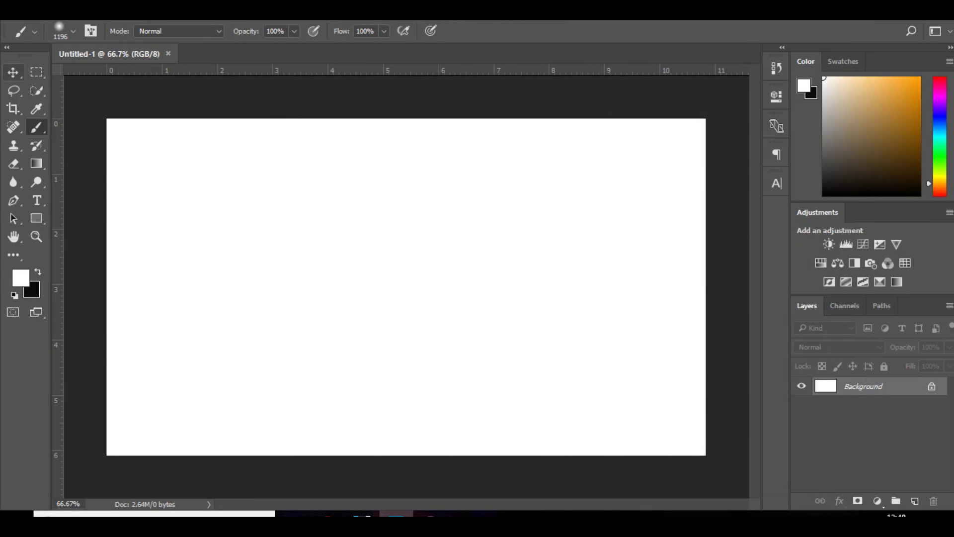
Activate the Move tool and add two new empty layers above the Background
{"action": "left_click", "coordinate": [13, 72]}
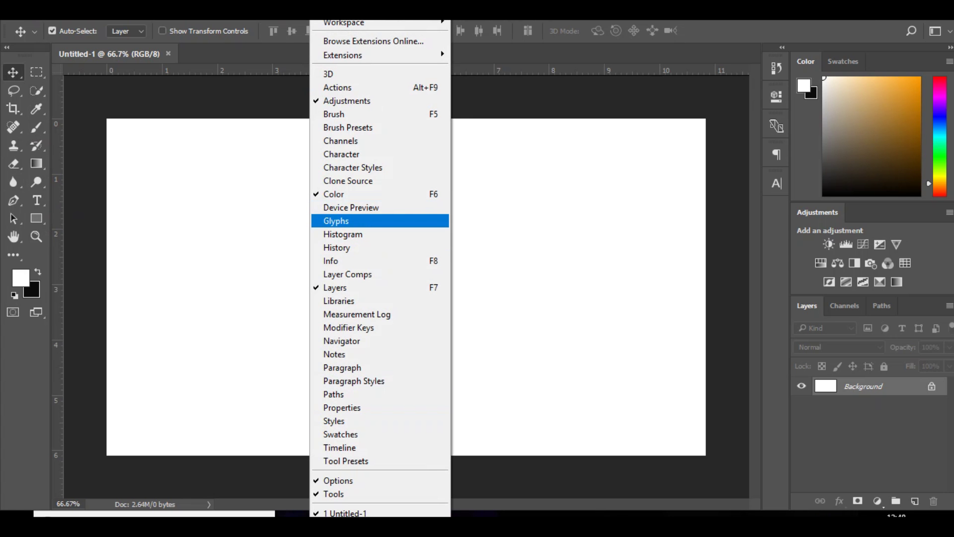
{"action": "left_click", "coordinate": [657, 302]}
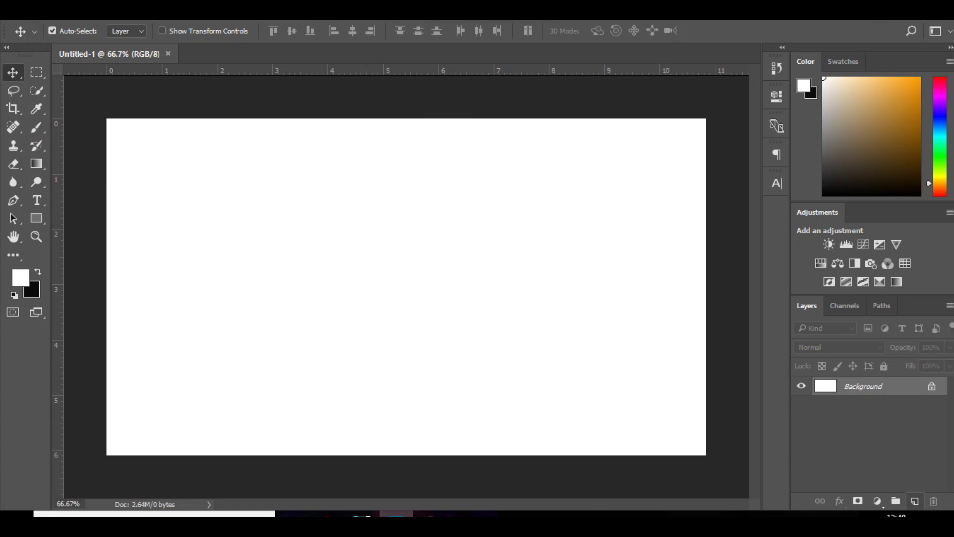
{"action": "left_click", "coordinate": [915, 500]}
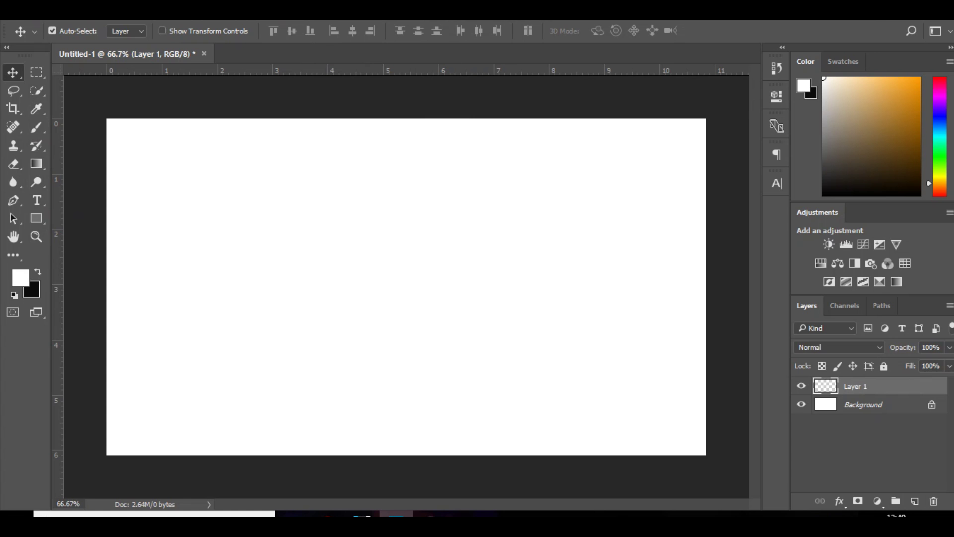
{"action": "left_click", "coordinate": [914, 501]}
{"action": "left_click", "coordinate": [914, 500]}
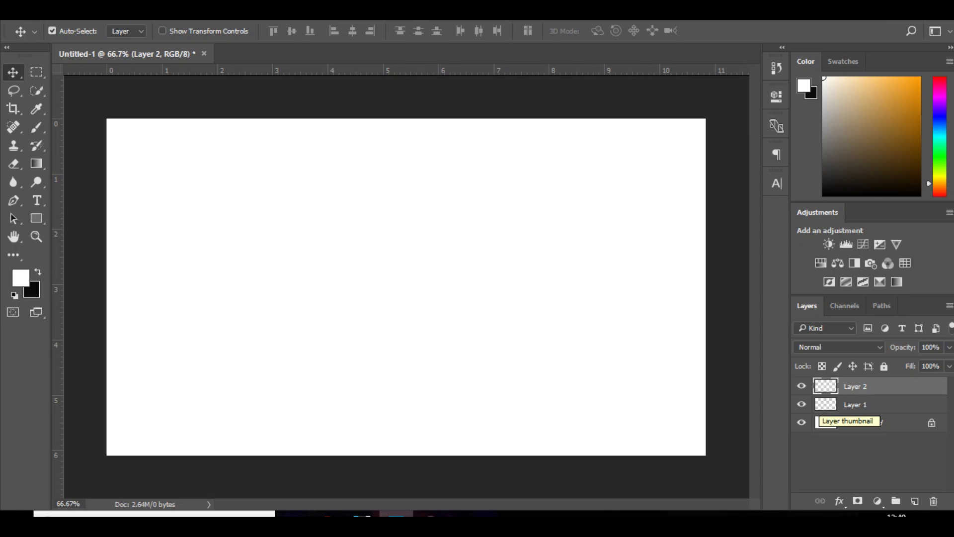
Choose the Brush tool with the first soft round preset, set its hardness to 100%, and swap black into the foreground color
{"action": "left_click", "coordinate": [36, 127]}
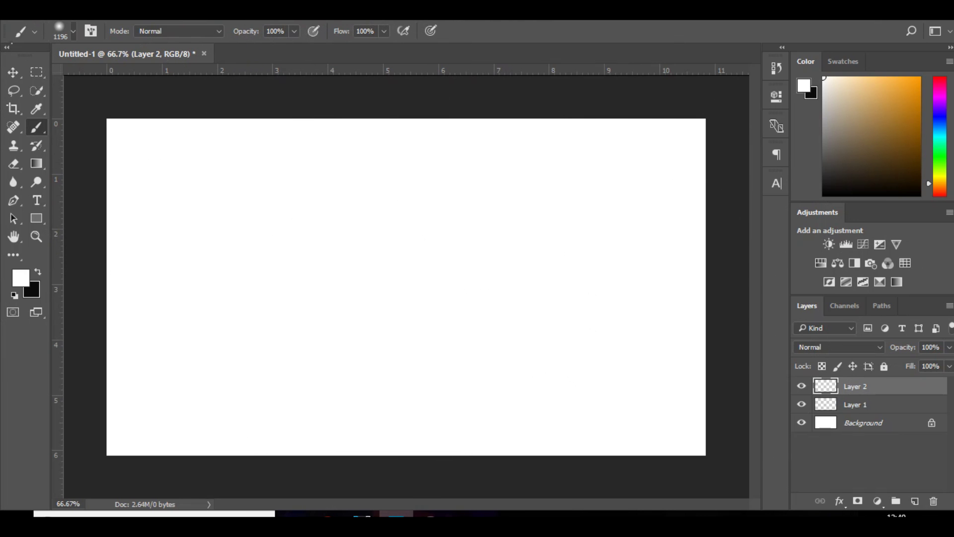
{"action": "left_click", "coordinate": [73, 31]}
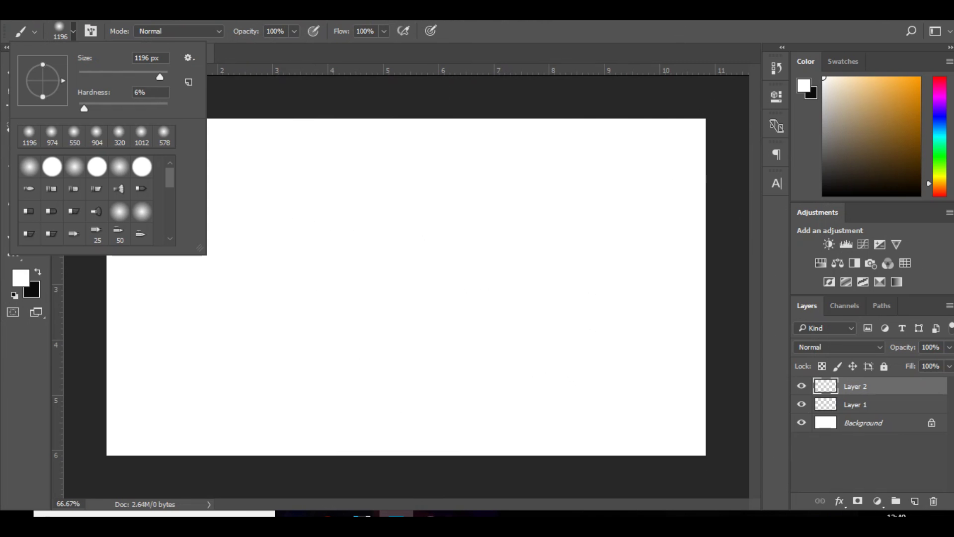
{"action": "left_click", "coordinate": [30, 167]}
{"action": "left_click_drag", "start_coordinate": [78, 108], "coordinate": [168, 108]}
{"action": "left_click", "coordinate": [38, 271]}
Try a hard-edged black brush stroke across the middle of the canvas on Layer 2 and undo it
{"action": "left_click_drag", "start_coordinate": [317, 311], "coordinate": [37, 311]}
{"action": "left_click_drag", "start_coordinate": [313, 229], "coordinate": [478, 261]}
{"action": "key", "text": "ctrl+z"}
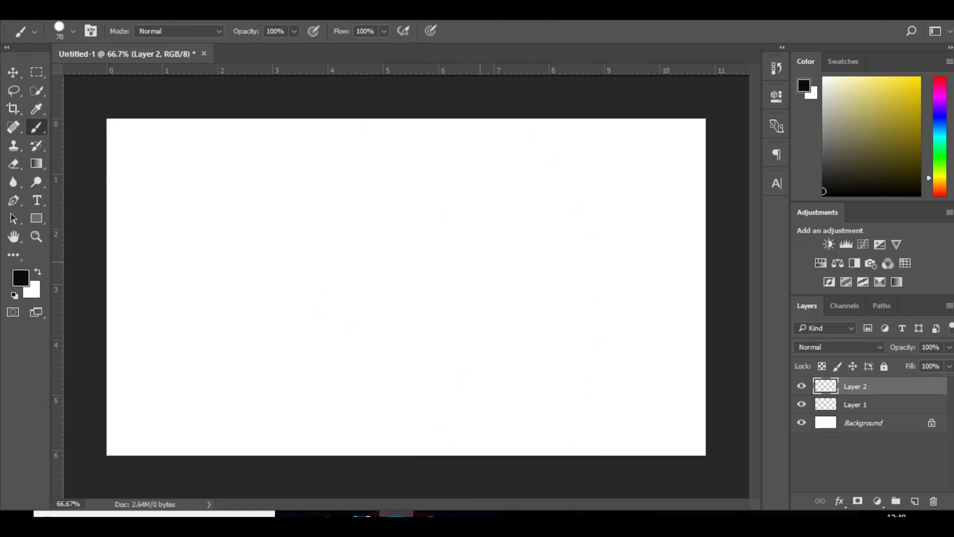
Set the brush hardness to 0% and try soft black paint on the canvas at 169 px, undoing each mark
{"action": "left_click", "coordinate": [73, 31]}
{"action": "left_click_drag", "start_coordinate": [168, 108], "coordinate": [79, 109]}
{"action": "mouse_move", "coordinate": [398, 234]}
{"action": "left_mouse_down", "text": "alt"}
{"action": "mouse_move", "coordinate": [464, 231]}
{"action": "mouse_move", "coordinate": [307, 283]}
{"action": "left_mouse_up", "text": "alt"}
{"action": "key", "text": "ctrl+z"}
{"action": "left_click", "coordinate": [73, 31]}
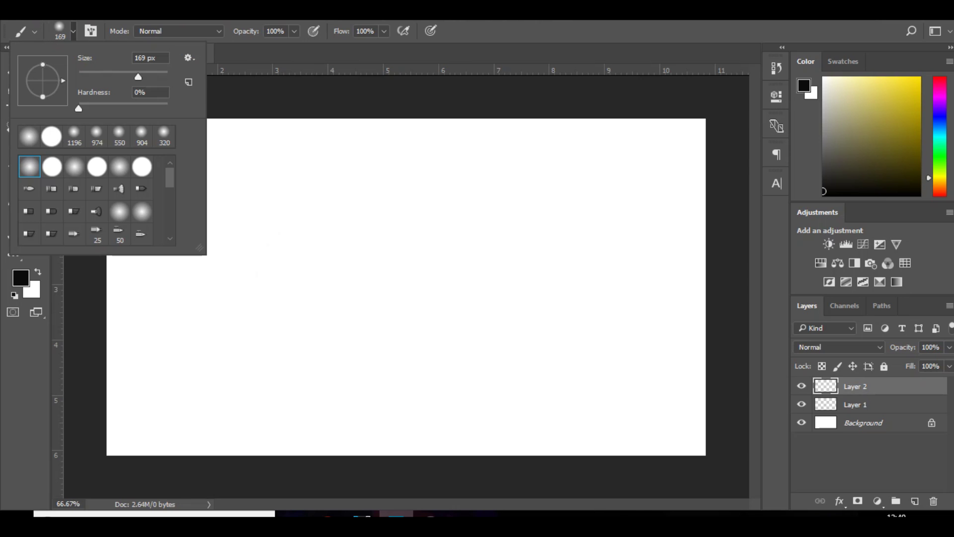
{"action": "left_click", "coordinate": [357, 249]}
{"action": "key", "text": "ctrl+z"}
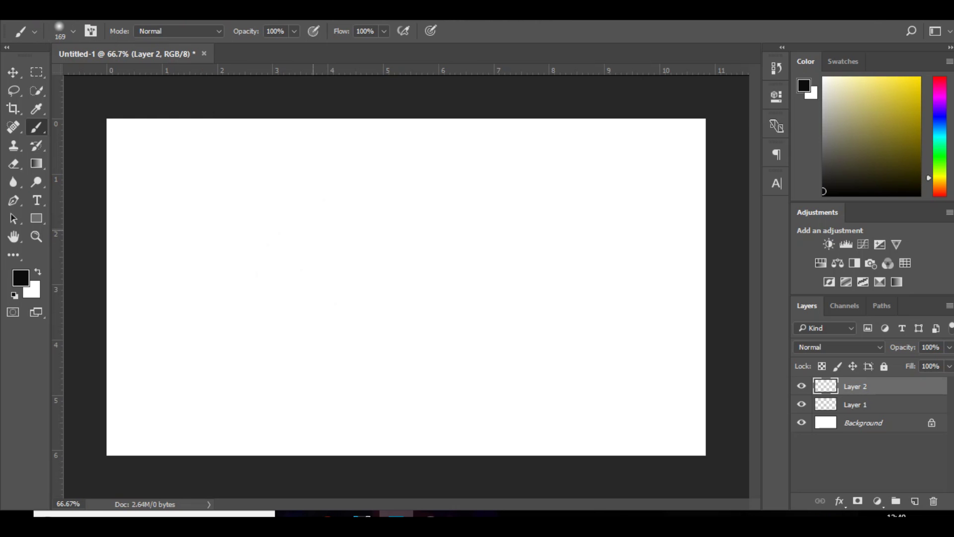
Enlarge the soft brush to 411 px, test a single black dab near the canvas center, and undo it
{"action": "mouse_move", "coordinate": [313, 230]}
{"action": "left_mouse_down"}
{"action": "mouse_move", "coordinate": [326, 232]}
{"action": "mouse_move", "coordinate": [157, 246]}
{"action": "mouse_move", "coordinate": [288, 251]}
{"action": "mouse_move", "coordinate": [243, 250]}
{"action": "mouse_move", "coordinate": [260, 249]}
{"action": "left_mouse_up"}
{"action": "mouse_move", "coordinate": [299, 237]}
{"action": "left_mouse_down"}
{"action": "mouse_move", "coordinate": [351, 237]}
{"action": "mouse_move", "coordinate": [219, 237]}
{"action": "mouse_move", "coordinate": [272, 237]}
{"action": "mouse_move", "coordinate": [267, 271]}
{"action": "mouse_move", "coordinate": [266, 259]}
{"action": "mouse_move", "coordinate": [277, 258]}
{"action": "left_mouse_up"}
{"action": "left_click", "coordinate": [433, 263]}
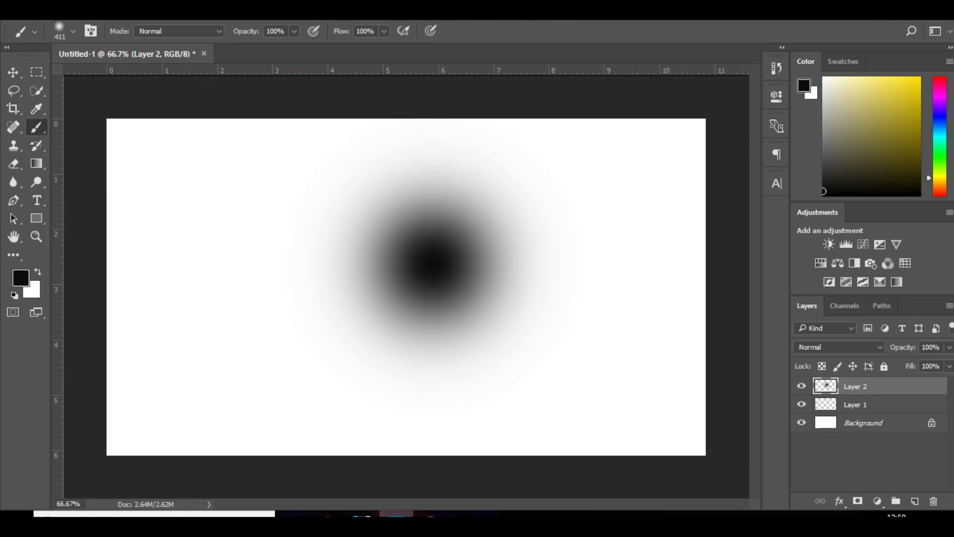
{"action": "key", "text": "ctrl+z"}
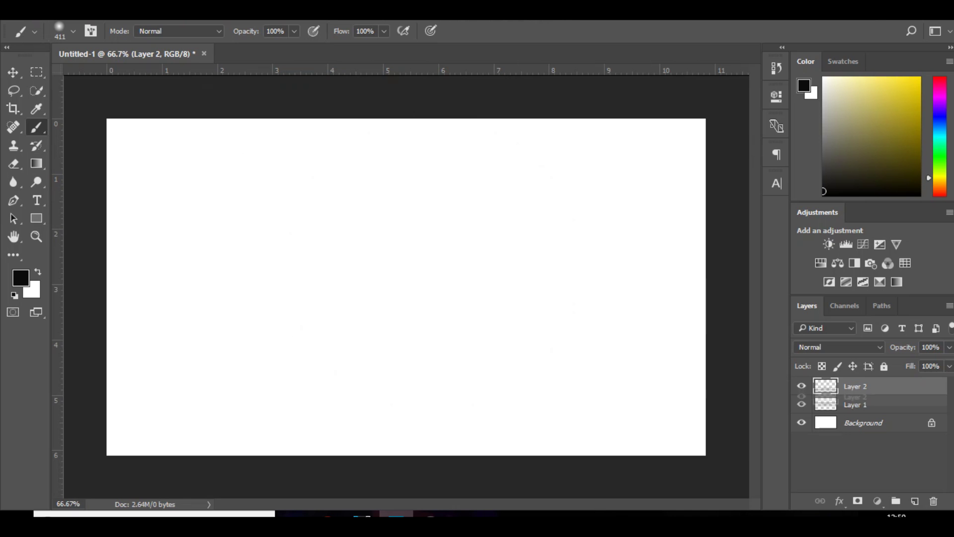
Delete the Background layer and paint a large soft black oval across the middle of Layer 1
{"action": "left_click", "coordinate": [855, 405]}
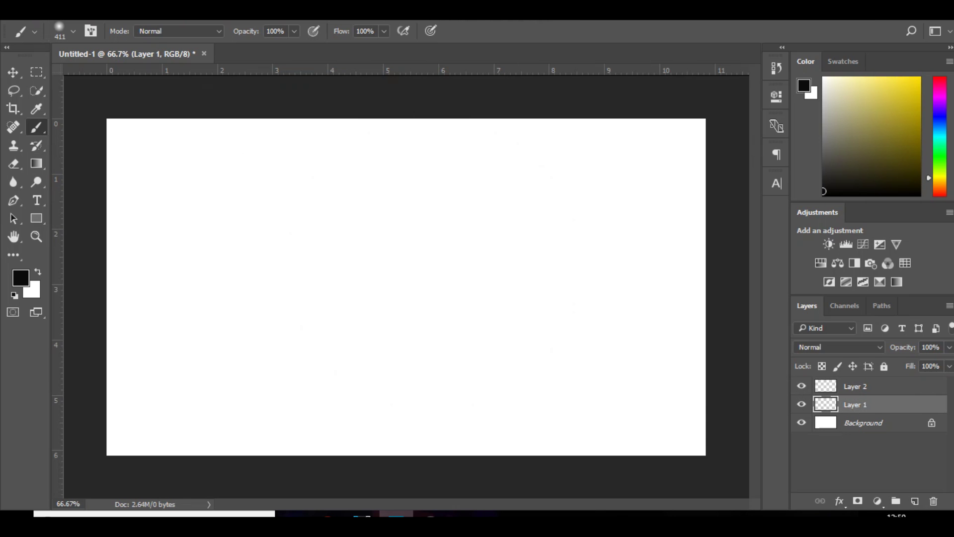
{"action": "left_click", "coordinate": [863, 423]}
{"action": "key", "text": "Delete"}
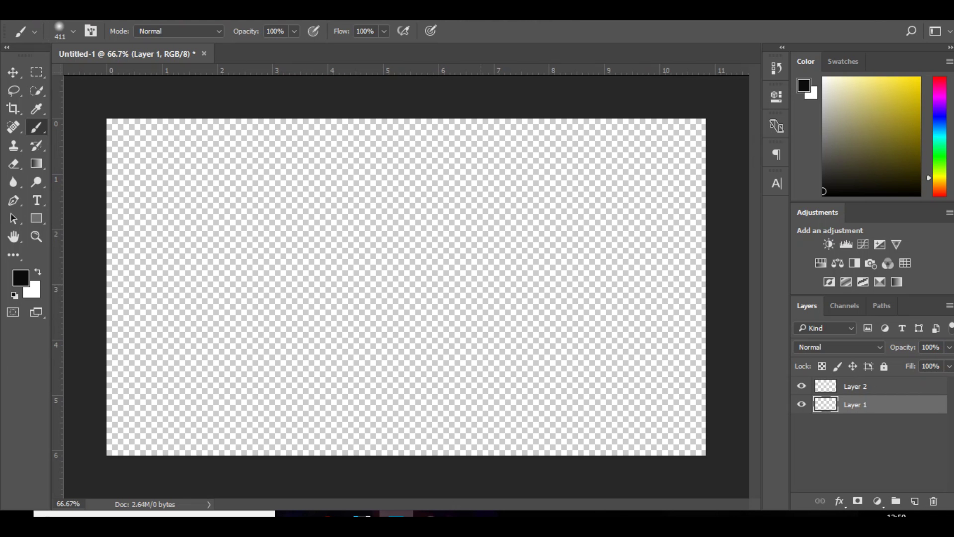
{"action": "mouse_move", "coordinate": [516, 287]}
{"action": "left_mouse_down"}
{"action": "mouse_move", "coordinate": [442, 311]}
{"action": "mouse_move", "coordinate": [383, 311]}
{"action": "mouse_move", "coordinate": [433, 244]}
{"action": "left_mouse_up"}
{"action": "mouse_move", "coordinate": [484, 297]}
{"action": "left_mouse_down"}
{"action": "mouse_move", "coordinate": [377, 278]}
{"action": "mouse_move", "coordinate": [544, 199]}
{"action": "mouse_move", "coordinate": [358, 318]}
{"action": "mouse_move", "coordinate": [350, 340]}
{"action": "left_mouse_up"}
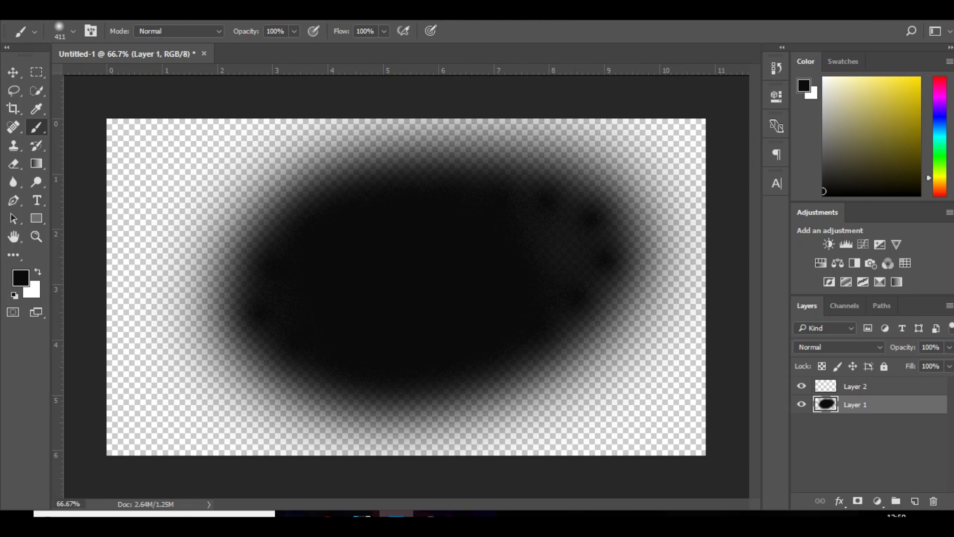
Set the foreground color to dark yellow #c8b100 and paint a large soft blob over the black oval's left half on Layer 2
{"action": "left_click", "coordinate": [855, 386]}
{"action": "left_click", "coordinate": [21, 277]}
{"action": "left_click", "coordinate": [658, 172]}
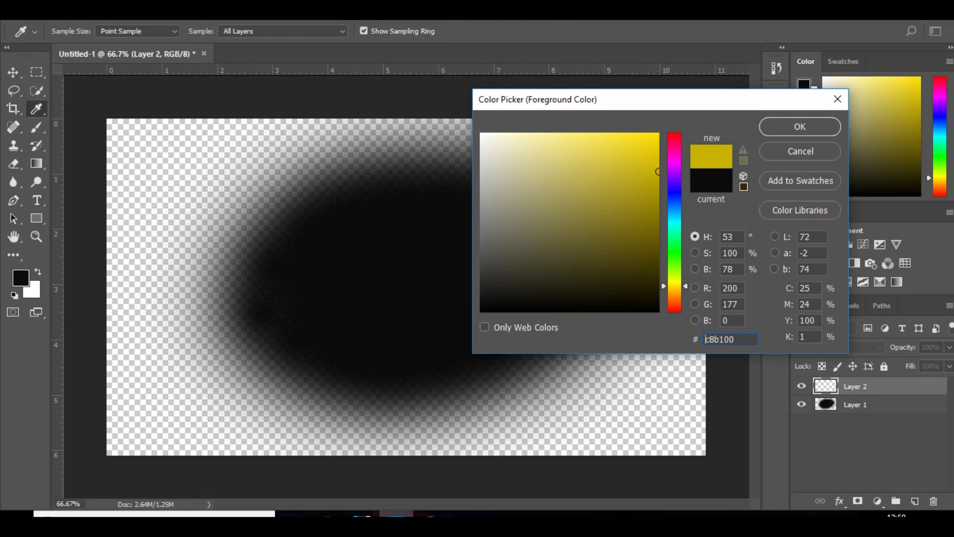
{"action": "left_click", "coordinate": [799, 127]}
{"action": "left_click", "coordinate": [202, 273]}
{"action": "mouse_move", "coordinate": [203, 273]}
{"action": "left_mouse_down"}
{"action": "mouse_move", "coordinate": [347, 264]}
{"action": "mouse_move", "coordinate": [341, 418]}
{"action": "mouse_move", "coordinate": [222, 398]}
{"action": "mouse_move", "coordinate": [232, 303]}
{"action": "mouse_move", "coordinate": [298, 323]}
{"action": "left_mouse_up"}
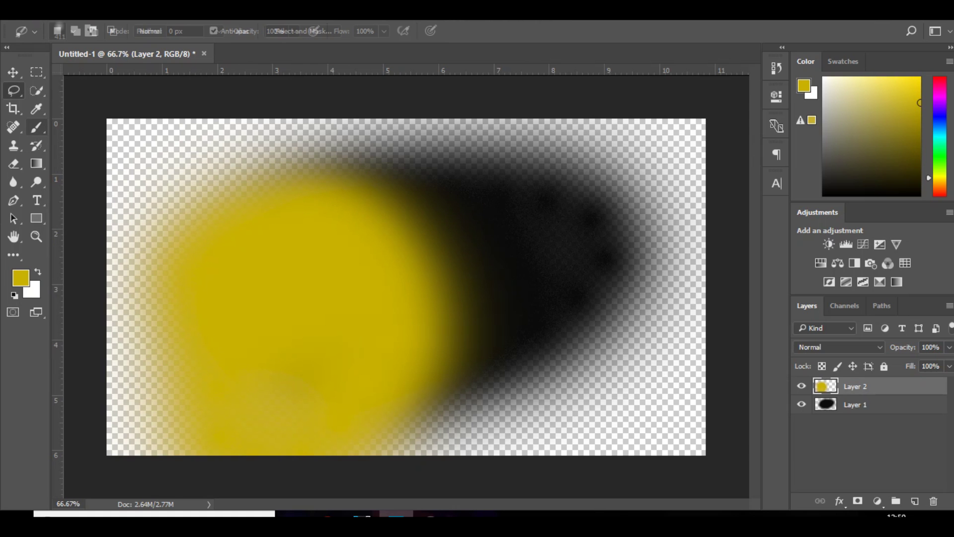
Move the yellow blob on Layer 2 up and left, and the black oval on Layer 1 up and right
{"action": "key", "text": "v"}
{"action": "left_click_drag", "start_coordinate": [342, 229], "coordinate": [308, 211]}
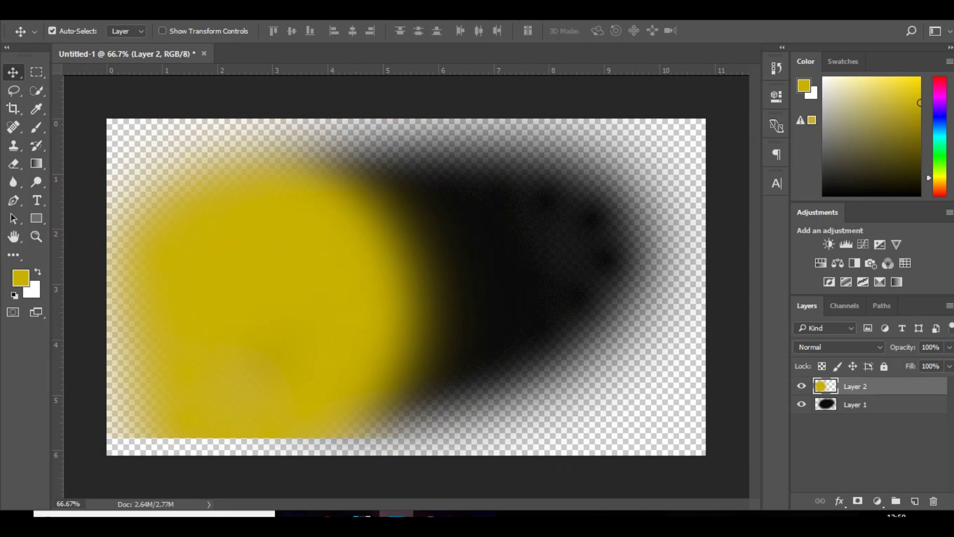
{"action": "left_click", "coordinate": [862, 404]}
{"action": "left_click_drag", "start_coordinate": [609, 252], "coordinate": [672, 229]}
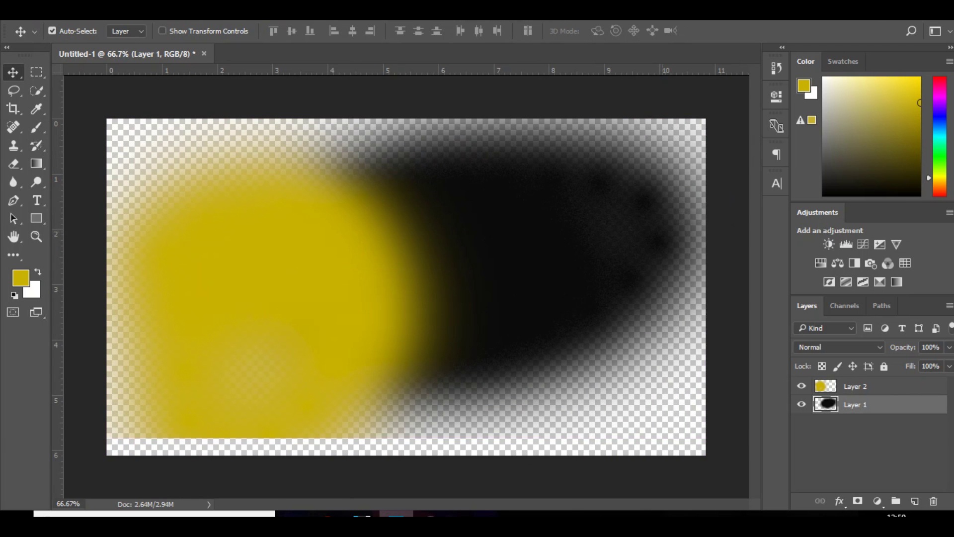
Merge Layer 2 and Layer 1 into a single layer
{"action": "left_click", "coordinate": [865, 386]}
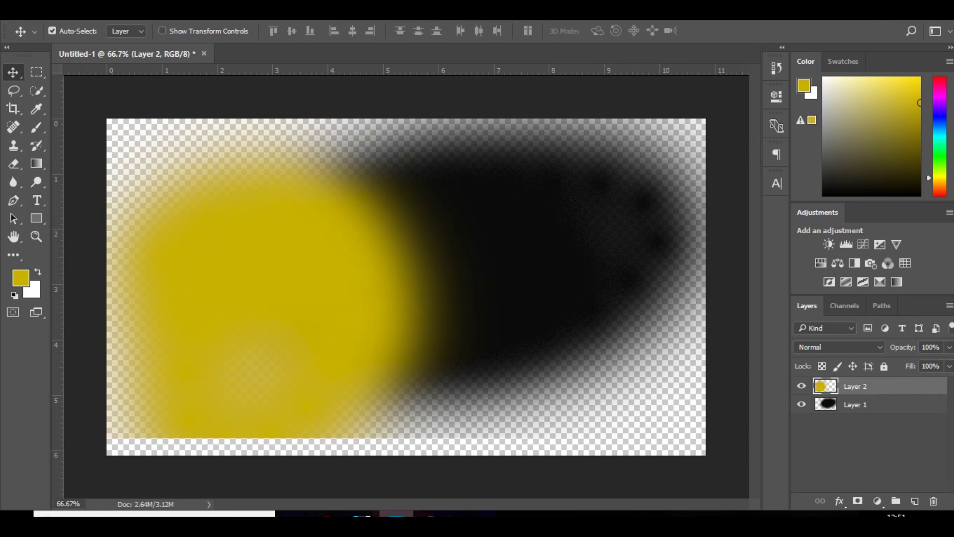
{"action": "left_click", "coordinate": [865, 404], "text": "ctrl"}
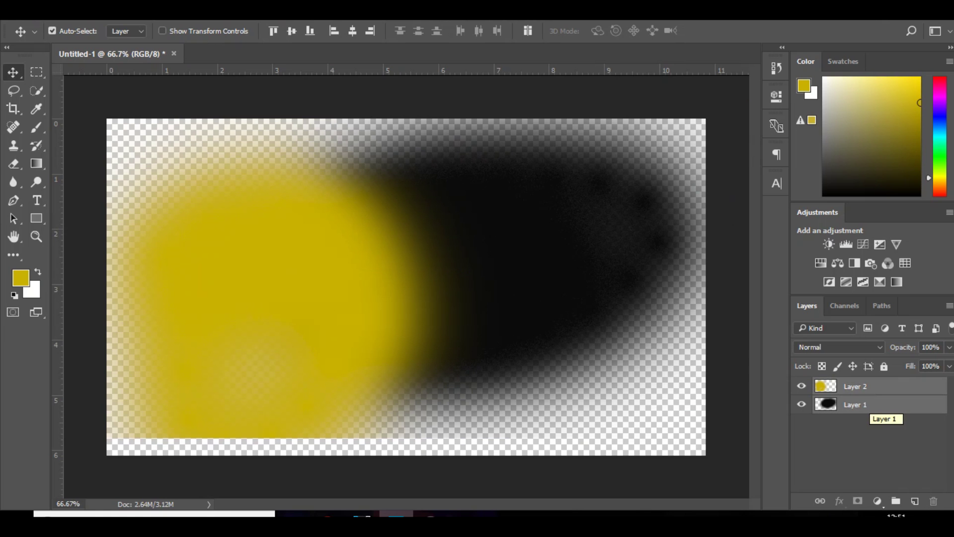
{"action": "key", "text": "ctrl+e"}
Try moving the merged yellow and black artwork left and slightly down, and undo the move
{"action": "left_click_drag", "start_coordinate": [492, 229], "coordinate": [395, 251]}
{"action": "left_click_drag", "start_coordinate": [390, 287], "coordinate": [412, 275]}
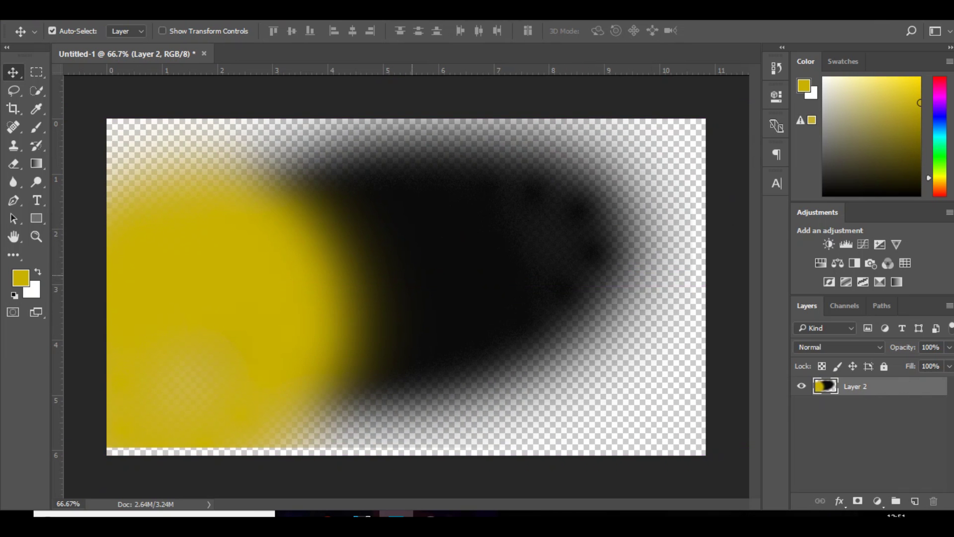
{"action": "key", "text": "ctrl+z"}
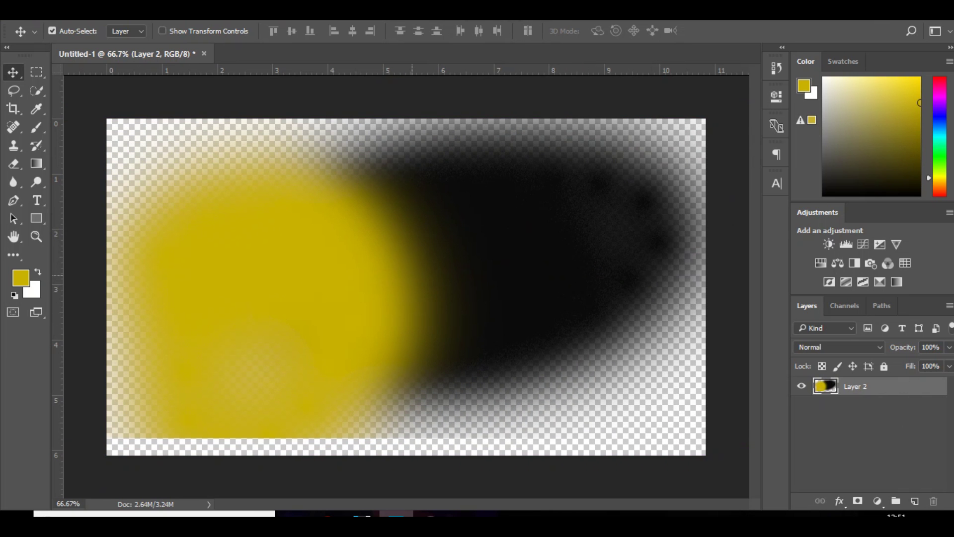
Draw a closed, curved Pen tool path over the upper yellow area, extending into the edge of the black area
{"action": "key", "text": "m"}
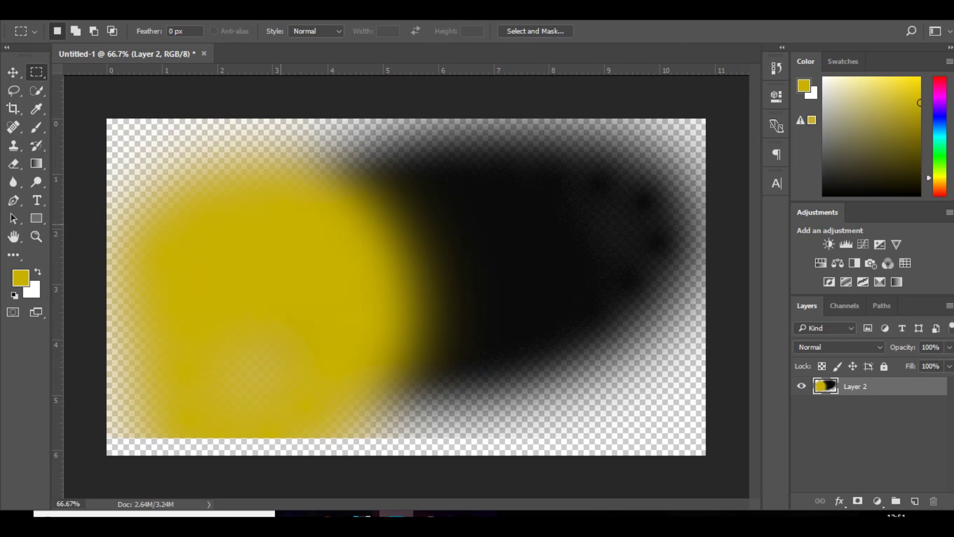
{"action": "left_click", "coordinate": [13, 200]}
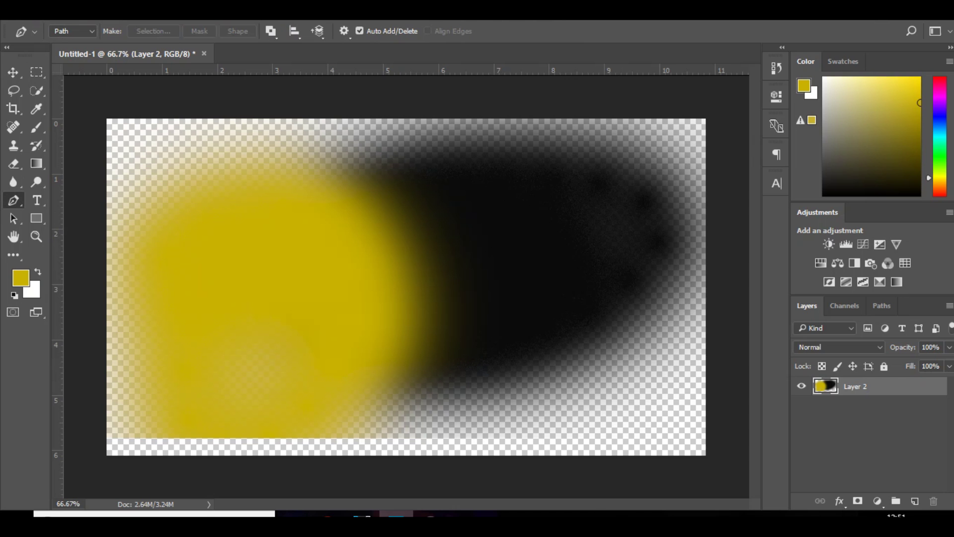
{"action": "left_click", "coordinate": [242, 204]}
{"action": "left_click", "coordinate": [223, 265]}
{"action": "left_click", "coordinate": [344, 319]}
{"action": "left_click_drag", "start_coordinate": [343, 319], "coordinate": [442, 293]}
{"action": "left_click_drag", "start_coordinate": [435, 253], "coordinate": [436, 221]}
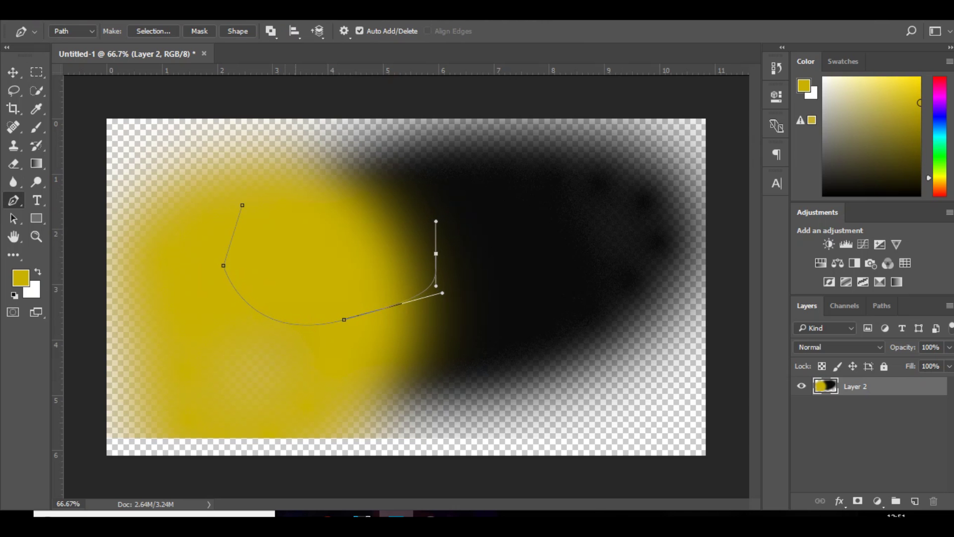
{"action": "left_click", "coordinate": [242, 205]}
{"action": "left_click_drag", "start_coordinate": [242, 205], "coordinate": [202, 270]}
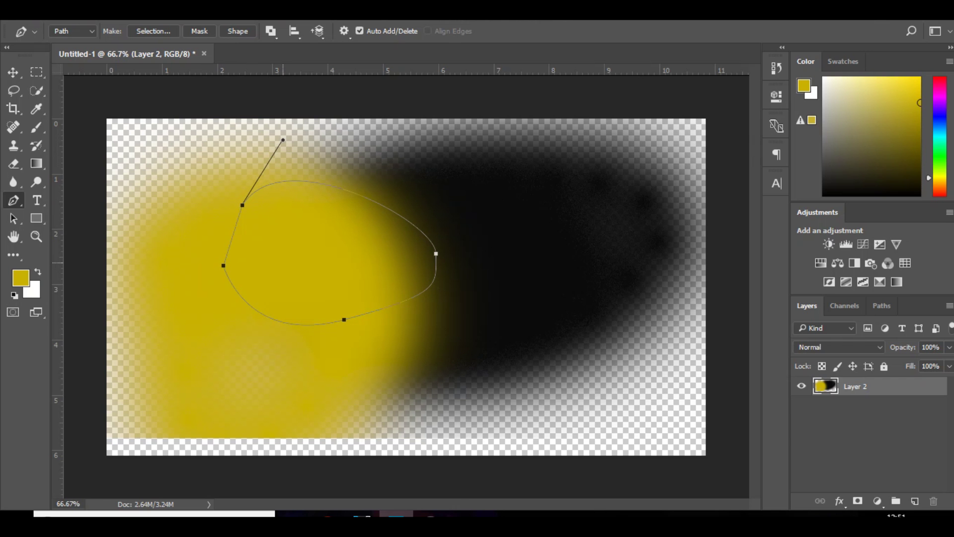
Convert the closed path into a new anti-aliased selection with a feather radius of 0 pixels
{"action": "right_click", "coordinate": [284, 152]}
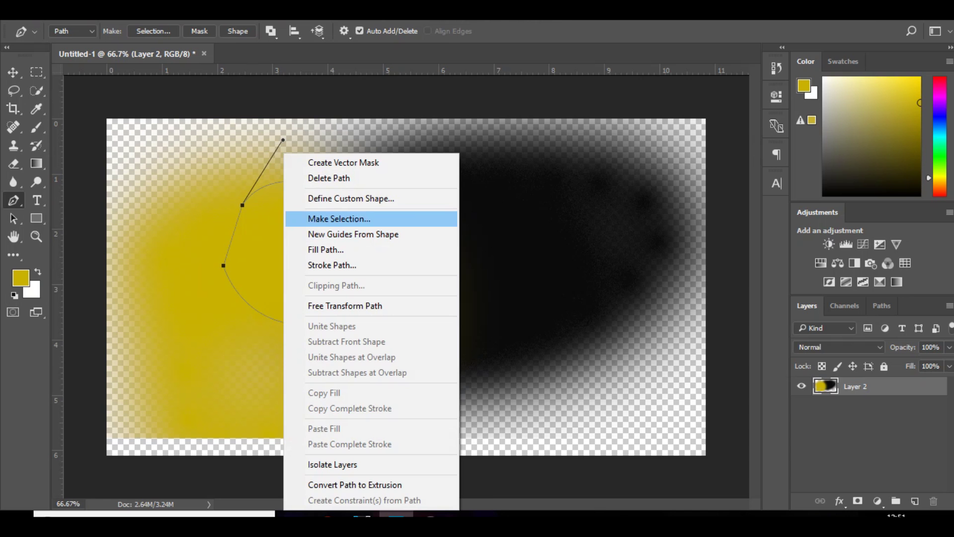
{"action": "left_click", "coordinate": [339, 219]}
{"action": "key", "text": "Return"}
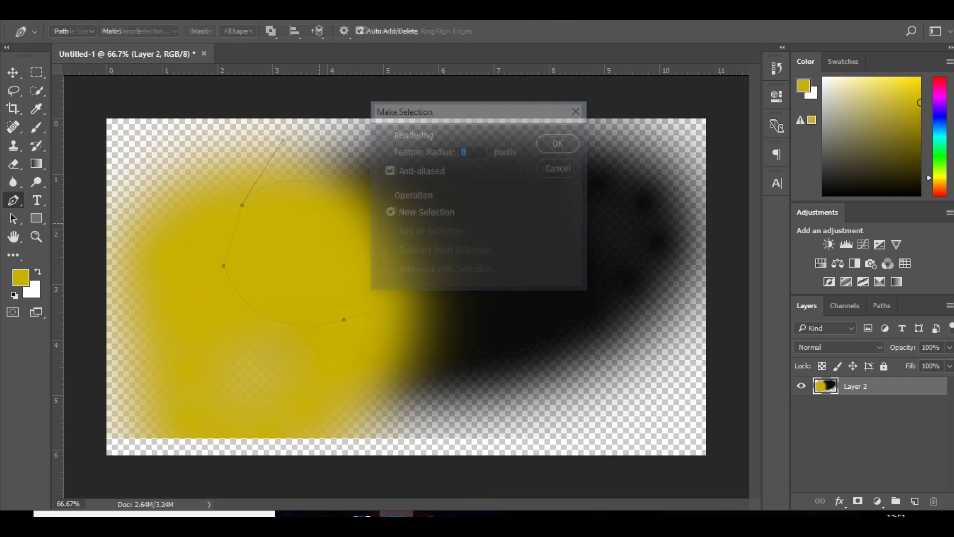
Convert the closed Pen tool path over the yellow area into a selection again
{"action": "key", "text": "ctrl+d"}
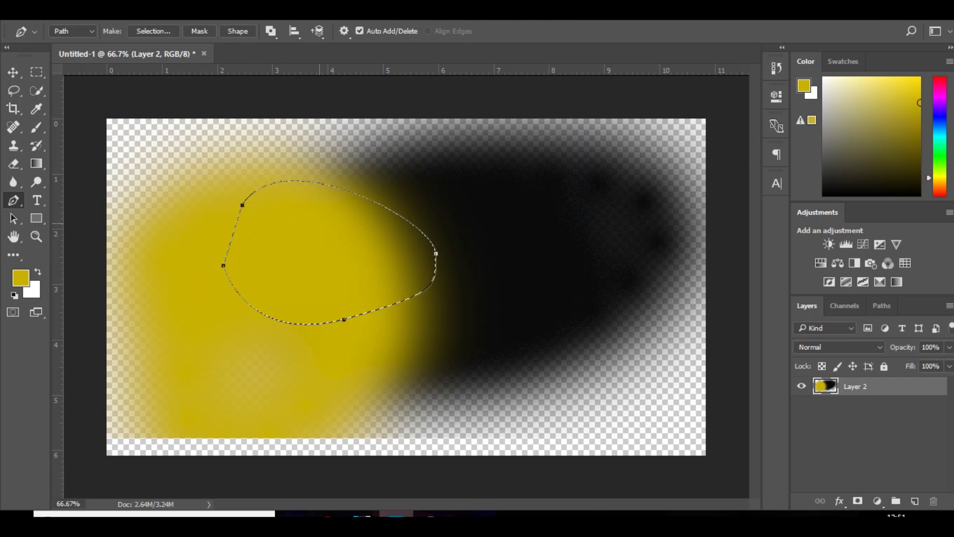
{"action": "right_click", "coordinate": [320, 214]}
{"action": "left_click", "coordinate": [339, 217]}
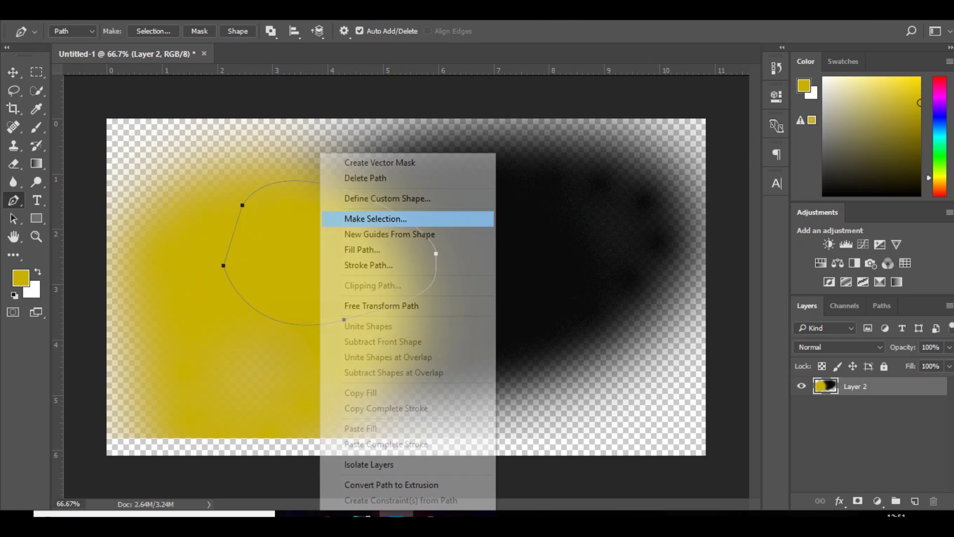
{"action": "key", "text": "Return"}
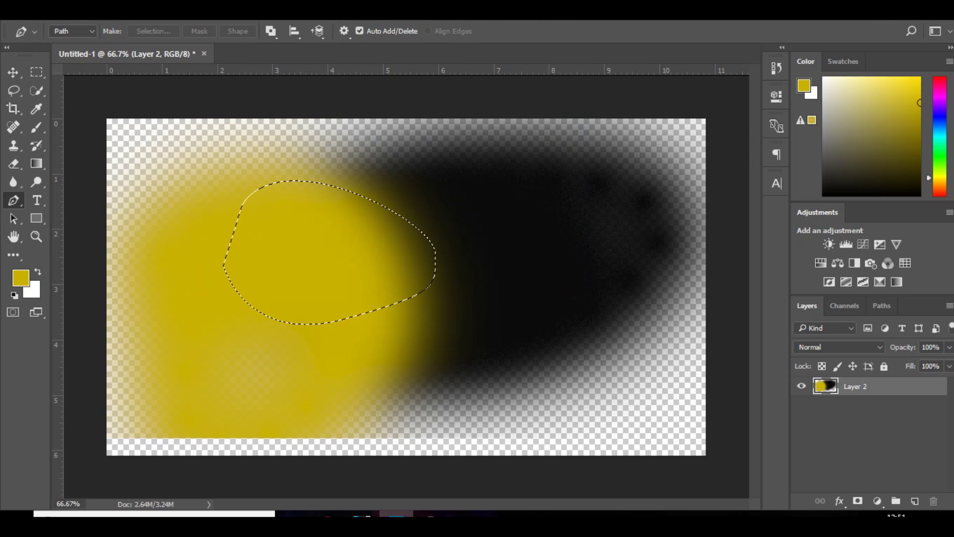
Try filling the selected area with the yellow foreground color using the Paint Bucket, undo the fill, and clear the selection
{"action": "left_click", "coordinate": [36, 163]}
{"action": "left_click", "coordinate": [106, 177]}
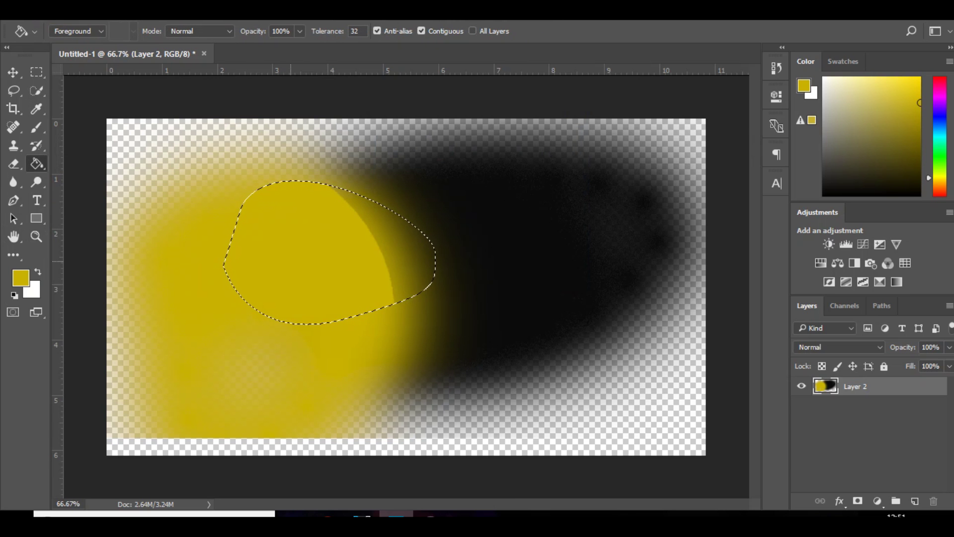
{"action": "key", "text": "ctrl+d"}
Add a new empty layer above Layer 2, and delete Layer 2 with the yellow and black artwork
{"action": "left_click", "coordinate": [914, 500]}
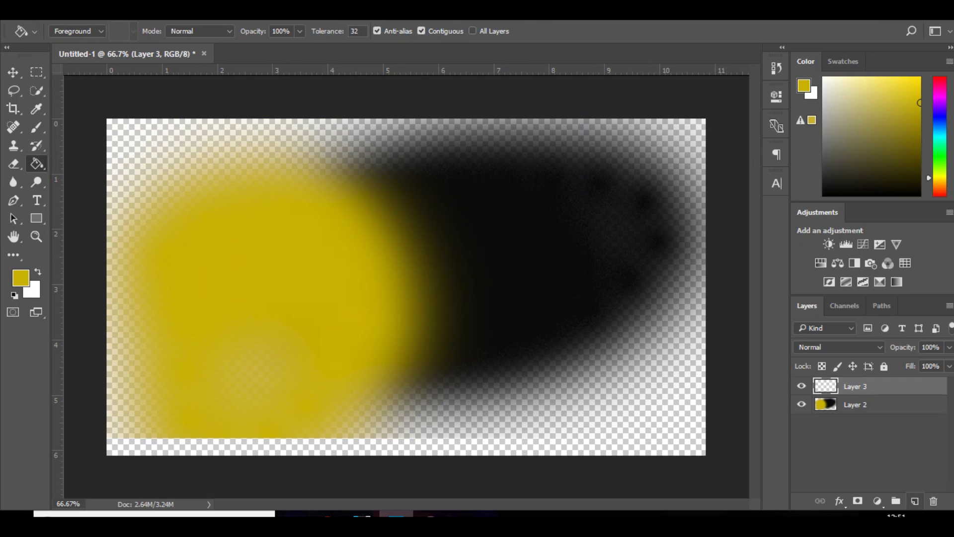
{"action": "left_click", "coordinate": [856, 404]}
{"action": "key", "text": "Delete"}
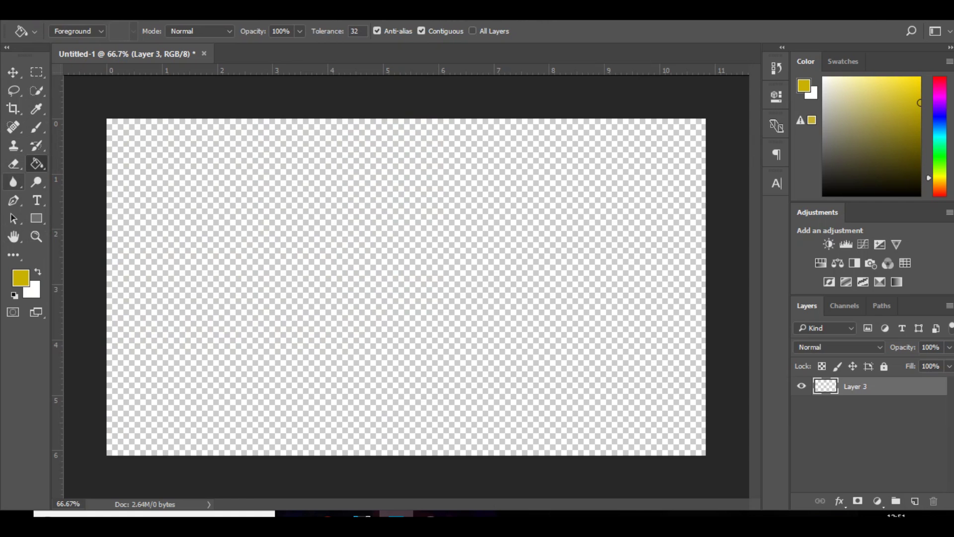
Review the Eraser, Brush, Move, Rectangular Marquee and Rectangle tools, including the variants grouped with the Rectangle tool
{"action": "left_click", "coordinate": [13, 163]}
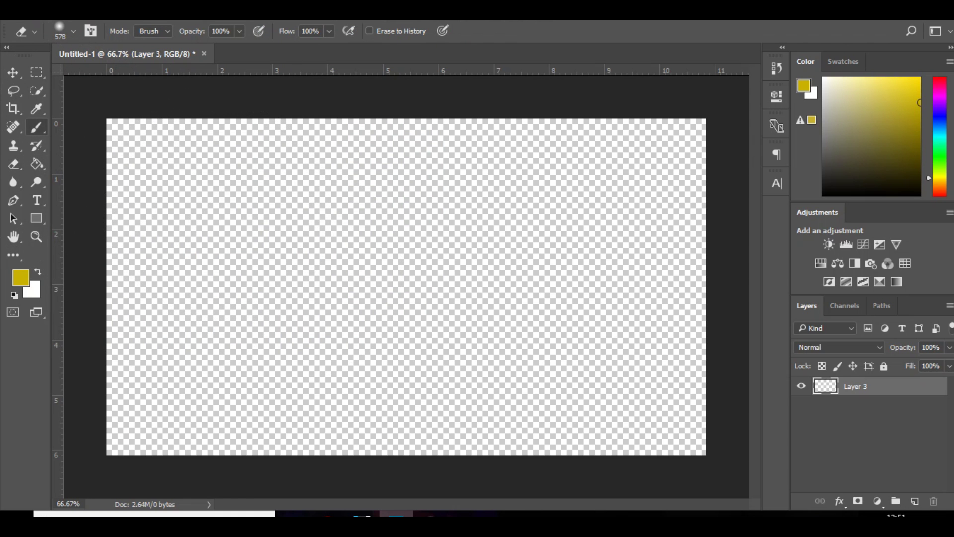
{"action": "left_click", "coordinate": [36, 126]}
{"action": "left_click", "coordinate": [13, 73]}
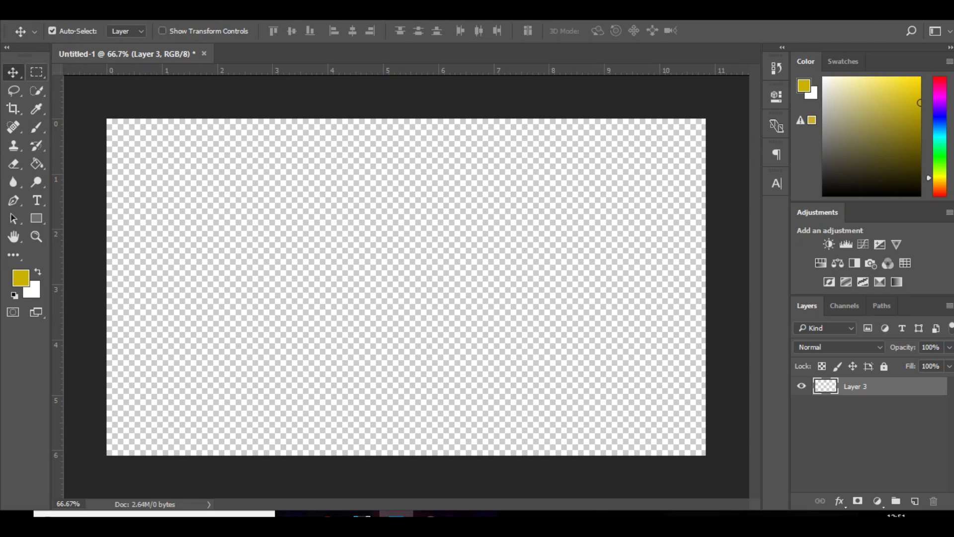
{"action": "left_click", "coordinate": [36, 73]}
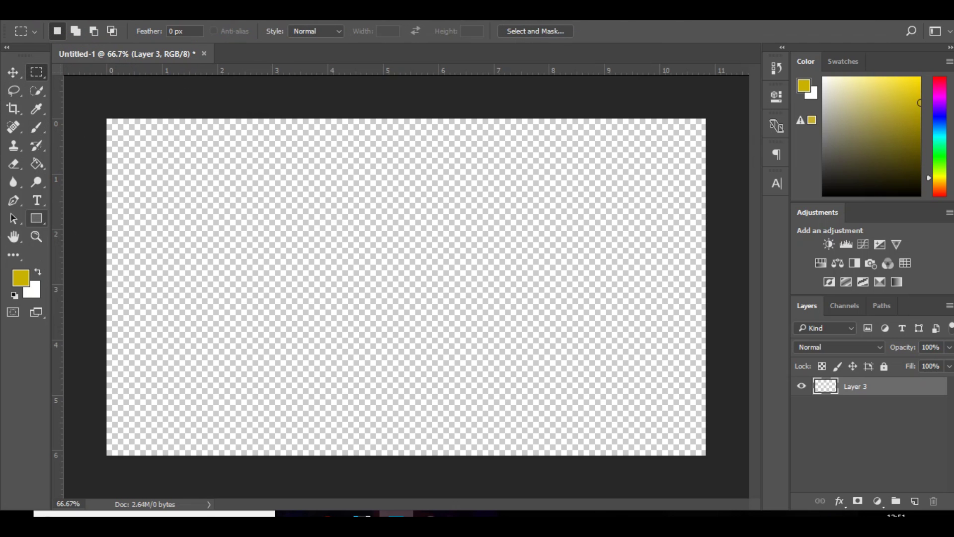
{"action": "left_click", "coordinate": [37, 218]}
{"action": "right_click", "coordinate": [37, 218]}
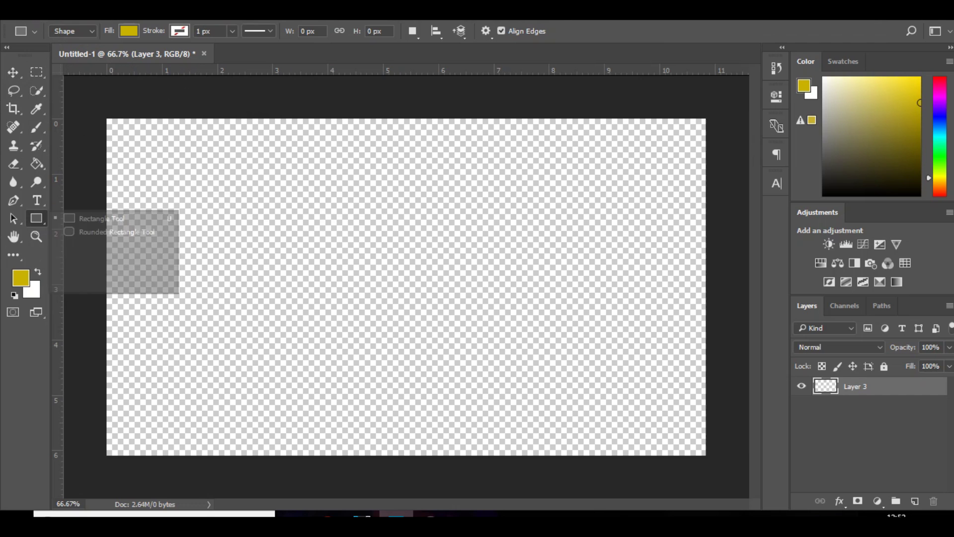
{"action": "left_click", "coordinate": [37, 218]}
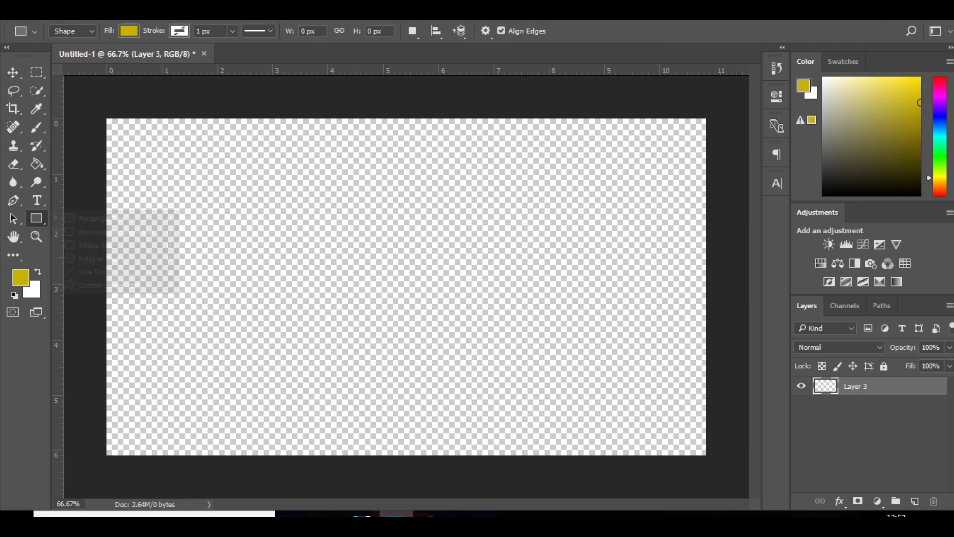
Place an empty text insertion point in the upper-left part of the canvas on Layer 3
{"action": "left_click", "coordinate": [36, 200]}
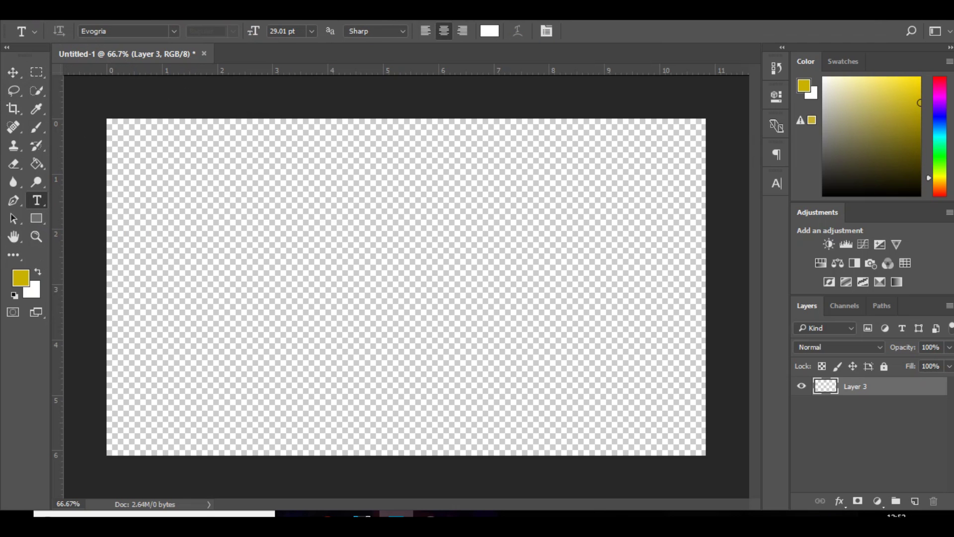
{"action": "left_click", "coordinate": [188, 210]}
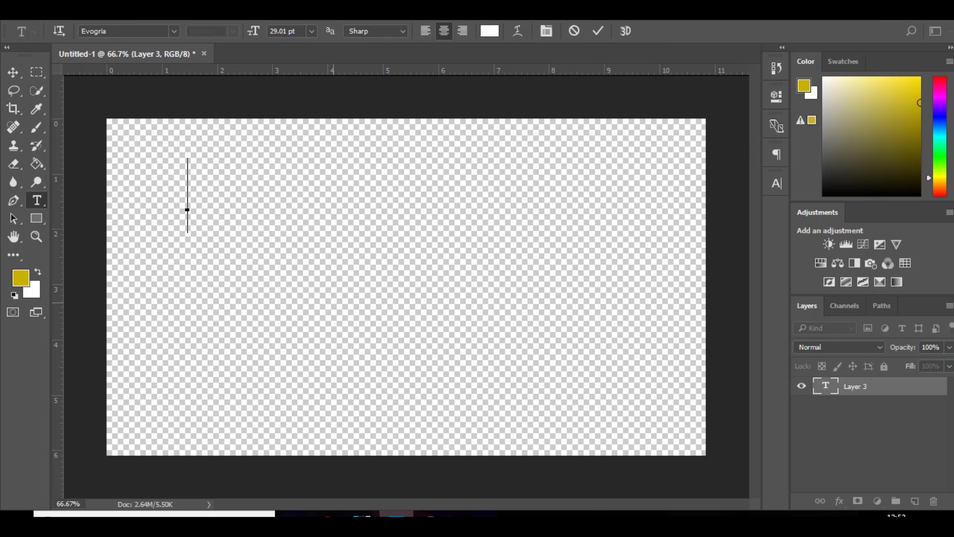
{"action": "left_click", "coordinate": [13, 73]}
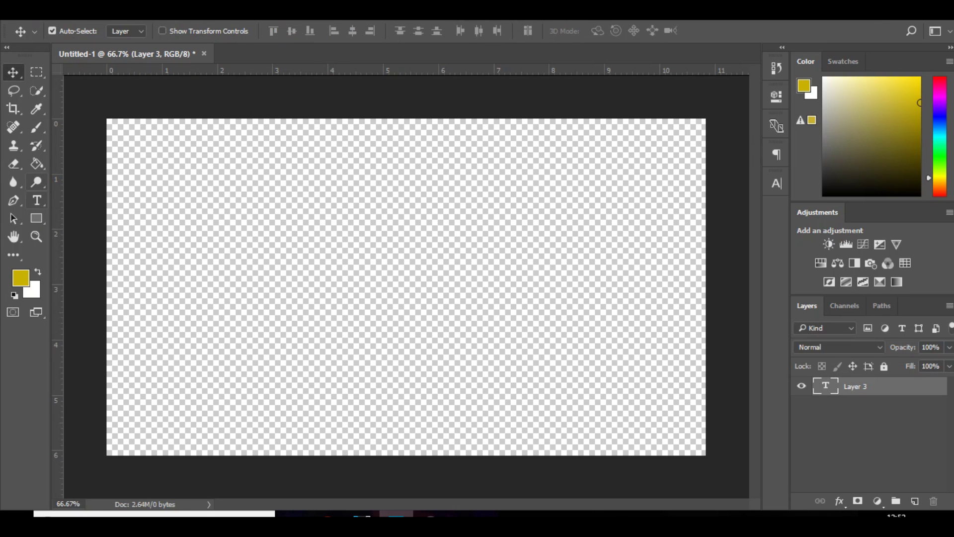
Try to draw a text box across the middle of the canvas with the Type tool, and discard it
{"action": "left_click", "coordinate": [37, 200]}
{"action": "left_click_drag", "start_coordinate": [214, 210], "coordinate": [497, 318]}
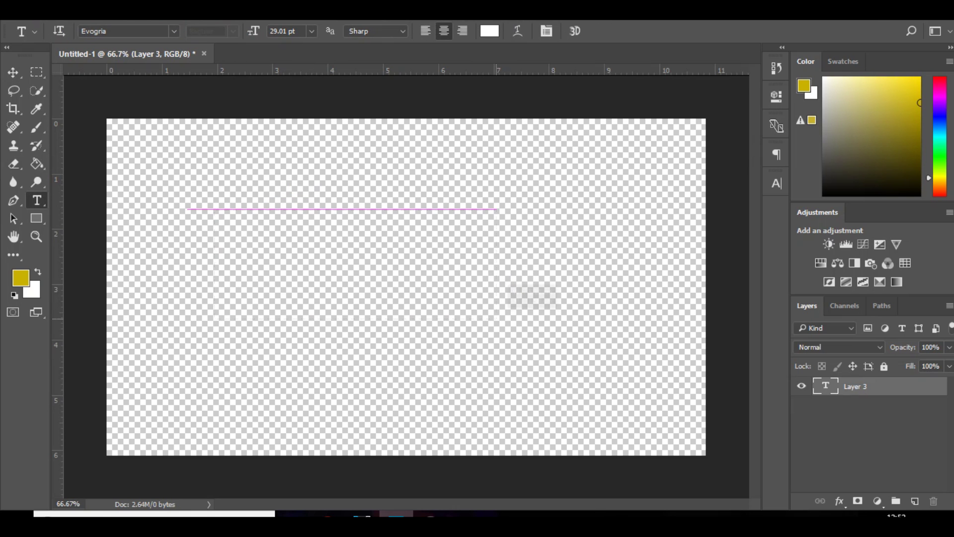
{"action": "left_click", "coordinate": [13, 72]}
{"action": "key", "text": "Delete"}
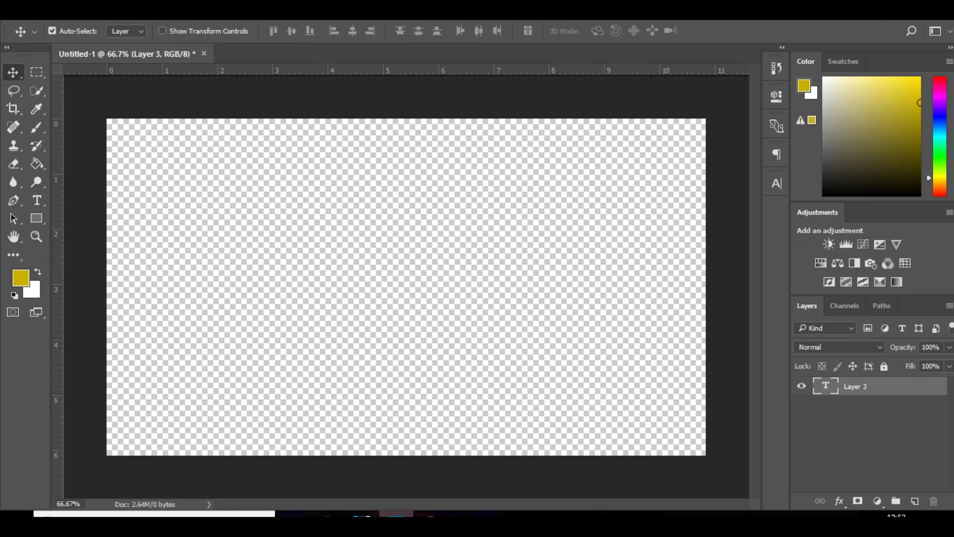
Place the fortnite-outro-template-dl image as an embedded file on the canvas, and delete its layer
{"action": "left_click", "coordinate": [37, 12]}
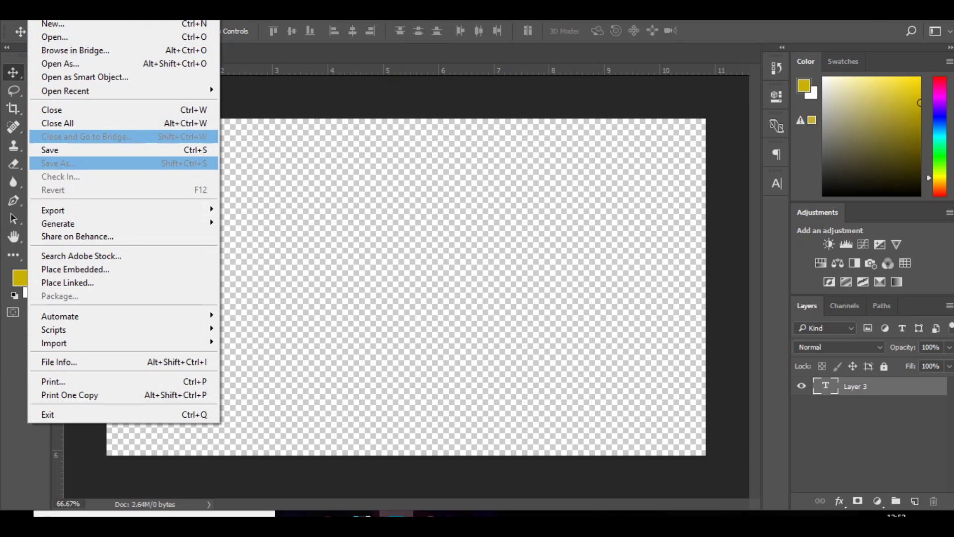
{"action": "mouse_move", "coordinate": [74, 210]}
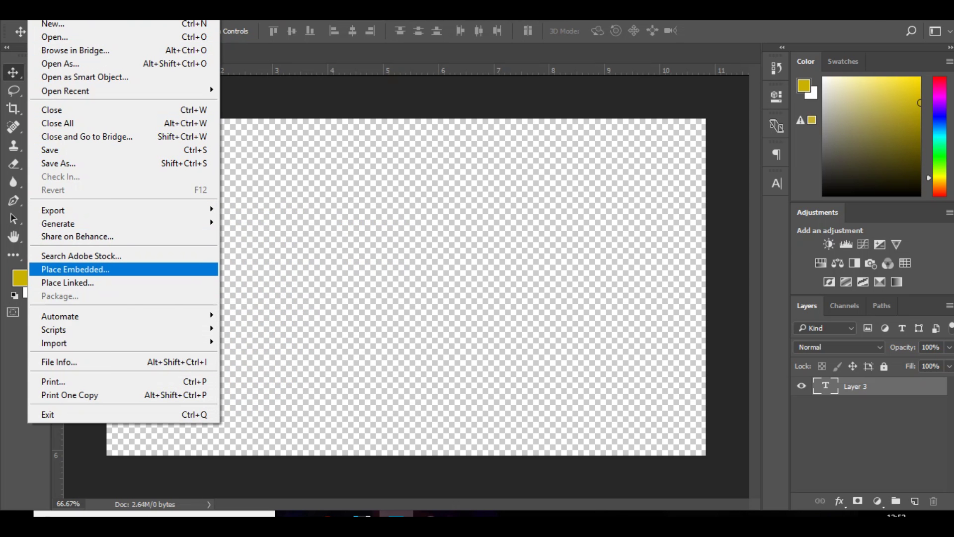
{"action": "left_click", "coordinate": [75, 269]}
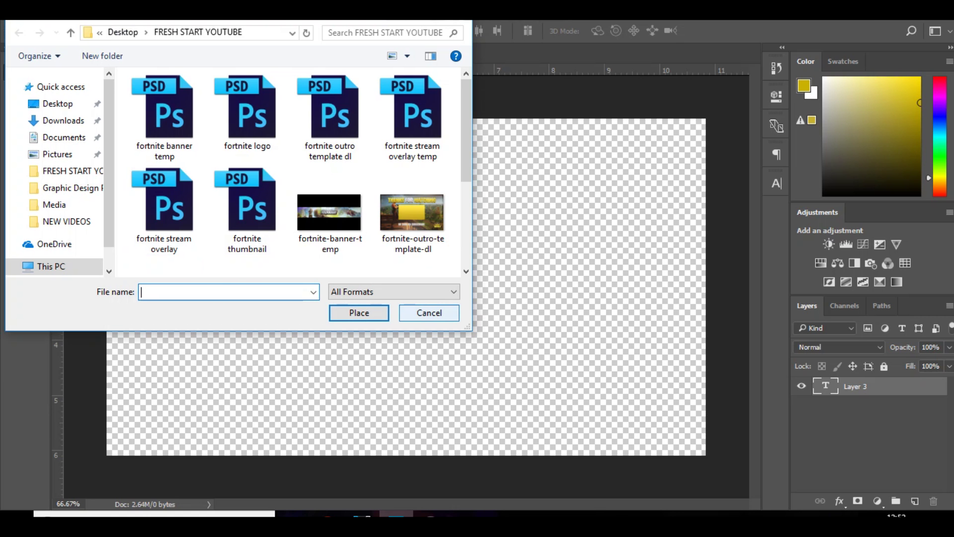
{"action": "double_click", "coordinate": [412, 214]}
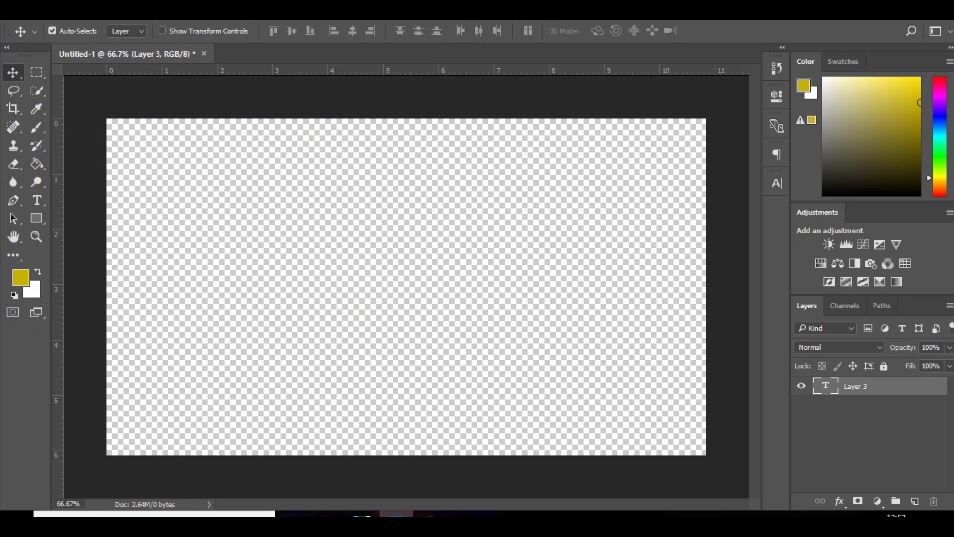
{"action": "key", "text": "Return"}
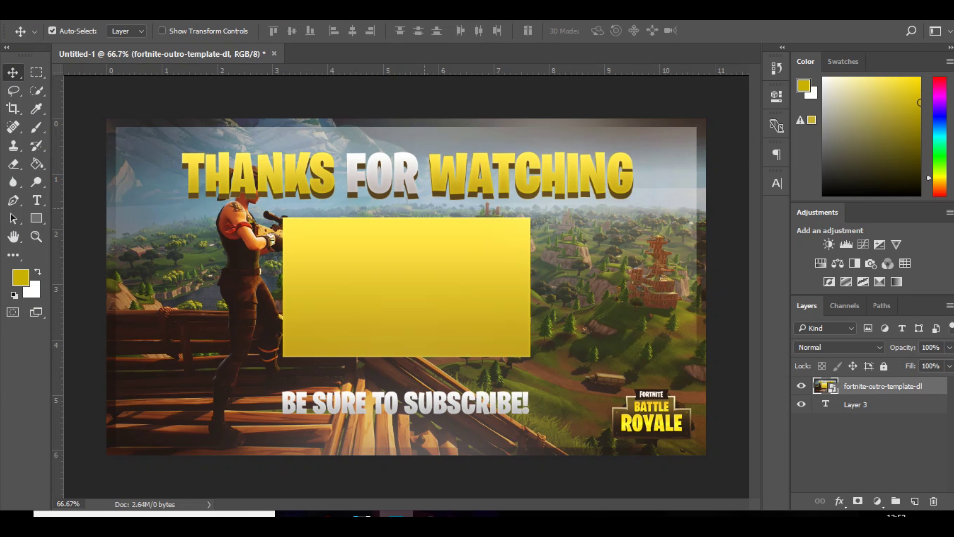
{"action": "key", "text": "Delete"}
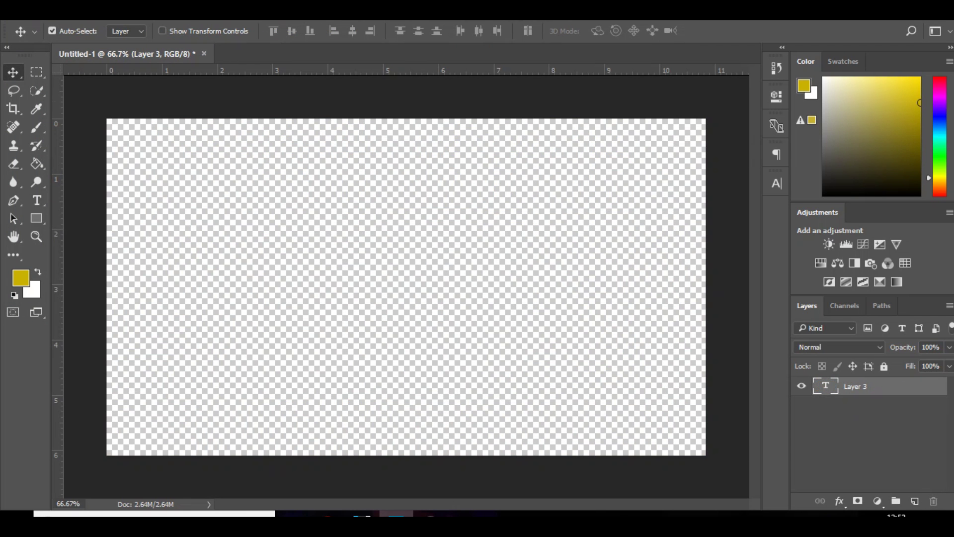
Examine the available Transform operations and the filter categories, including the Pixelate filters
{"action": "left_click", "coordinate": [84, 7]}
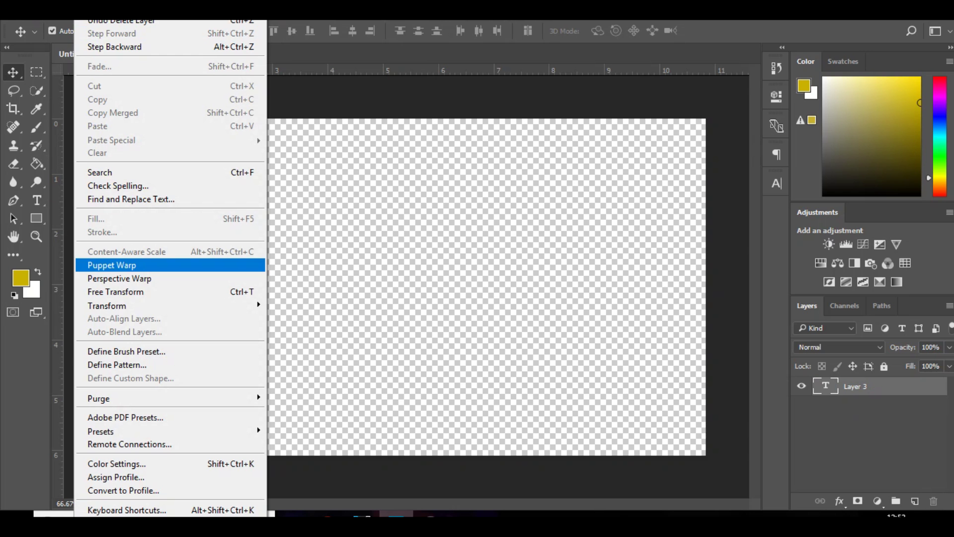
{"action": "mouse_move", "coordinate": [107, 305]}
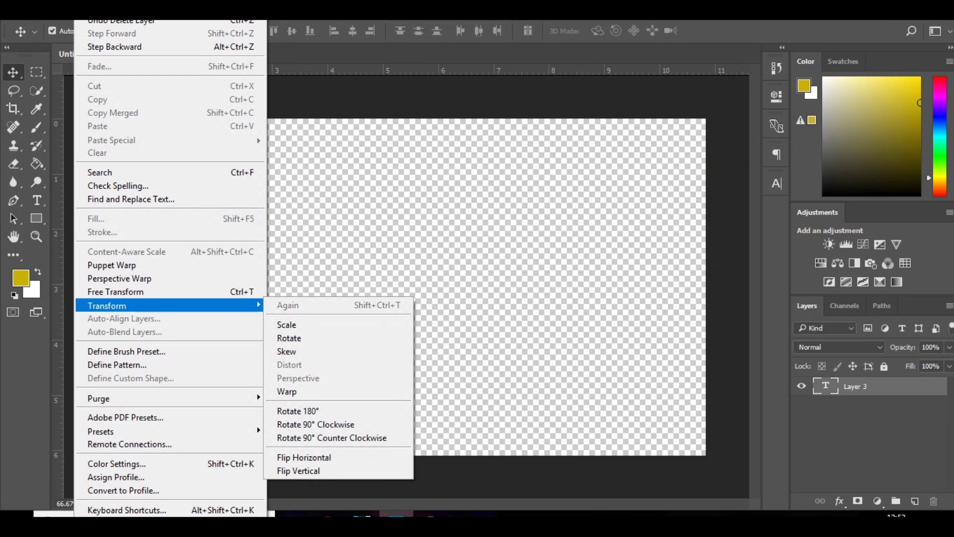
{"action": "key", "text": "Escape"}
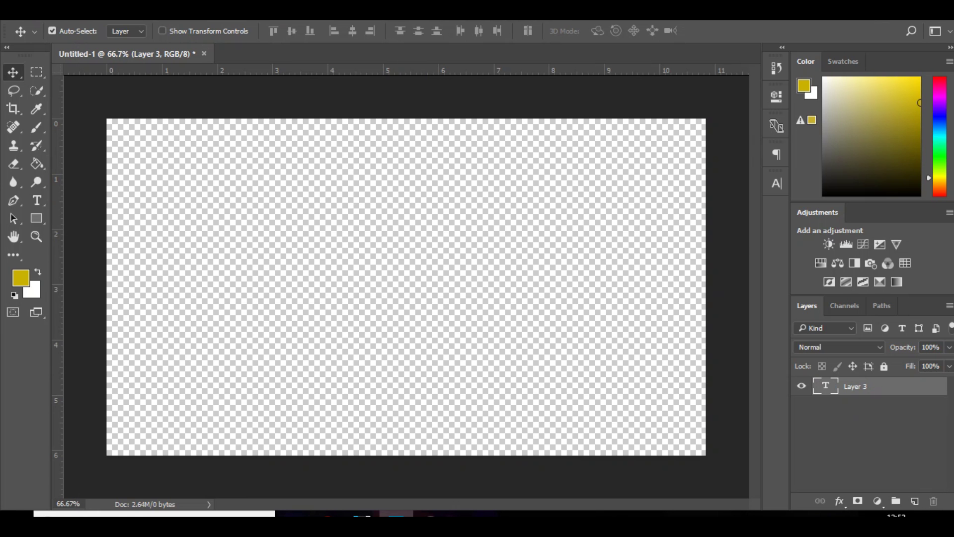
{"action": "left_click", "coordinate": [205, 11]}
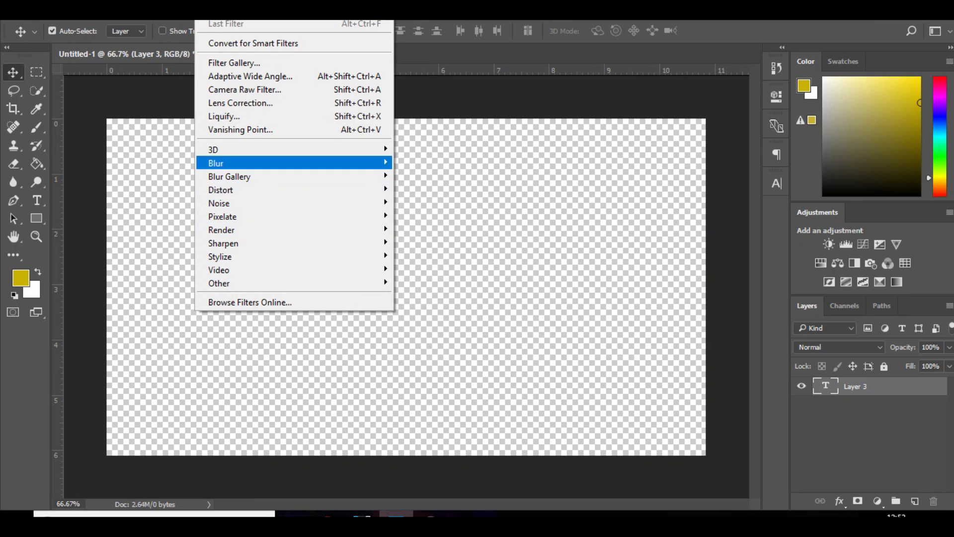
{"action": "mouse_move", "coordinate": [234, 216]}
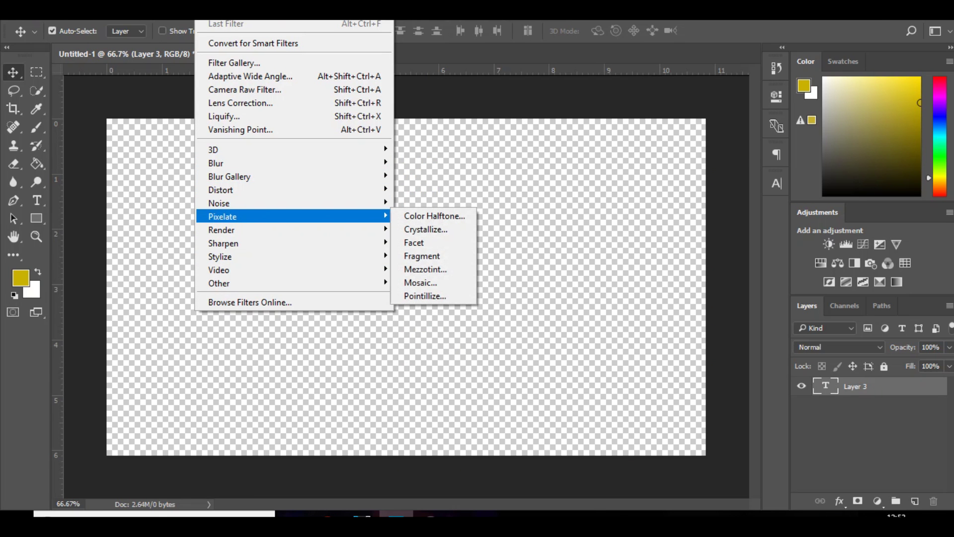
{"action": "mouse_move", "coordinate": [232, 11]}
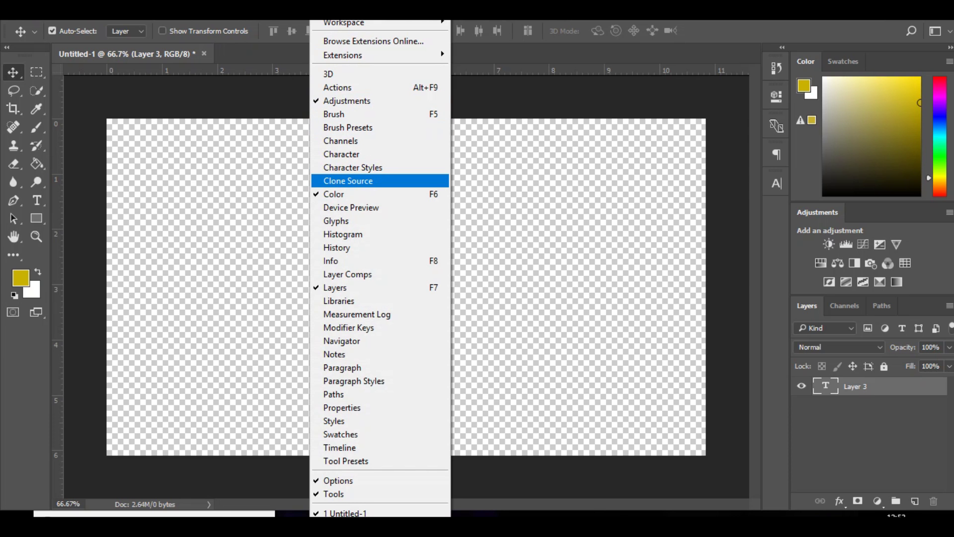
Show the Properties panel, dock it below Character in the collapsed panel strip, and collapse it
{"action": "left_click", "coordinate": [348, 154]}
{"action": "left_click_drag", "start_coordinate": [629, 177], "coordinate": [760, 191]}
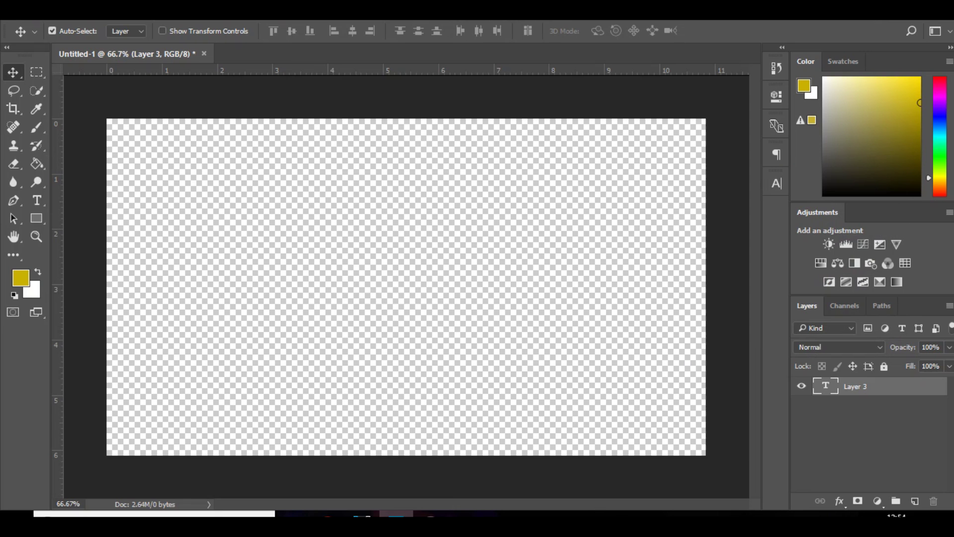
{"action": "left_click", "coordinate": [324, 11]}
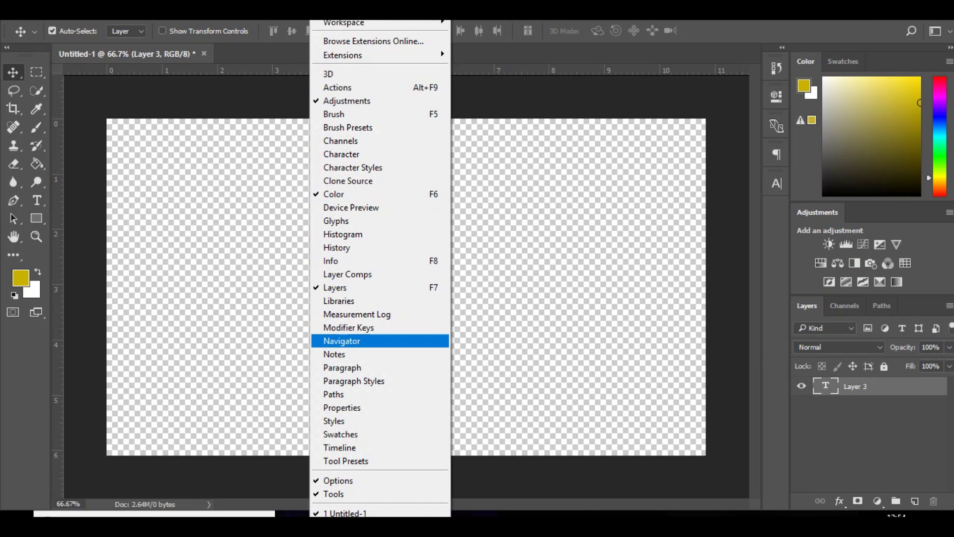
{"action": "left_click", "coordinate": [343, 407]}
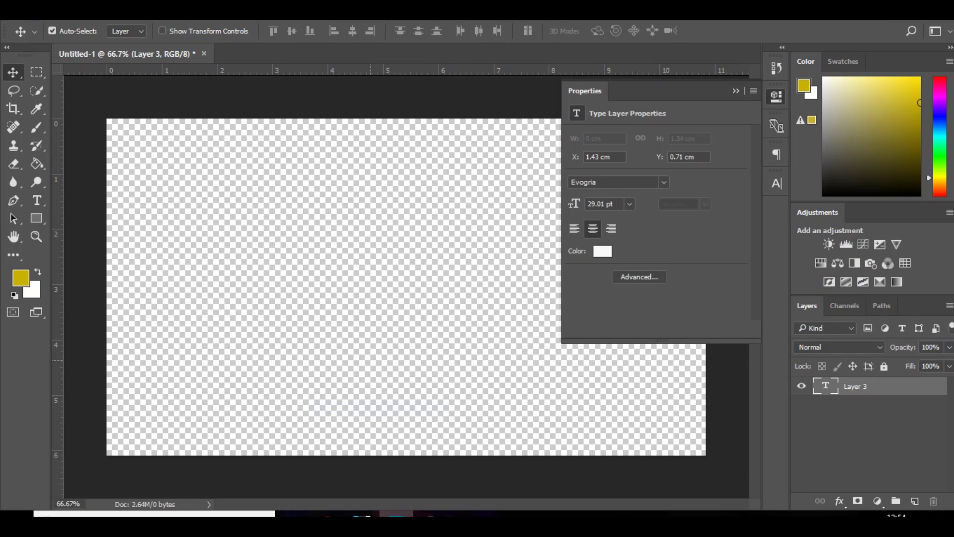
{"action": "left_click_drag", "start_coordinate": [585, 90], "coordinate": [775, 199]}
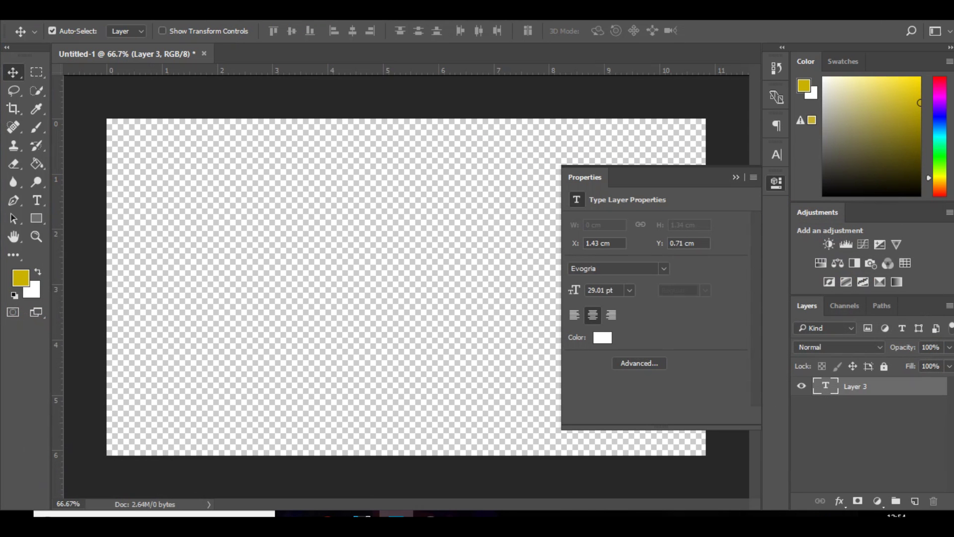
{"action": "left_click", "coordinate": [735, 176]}
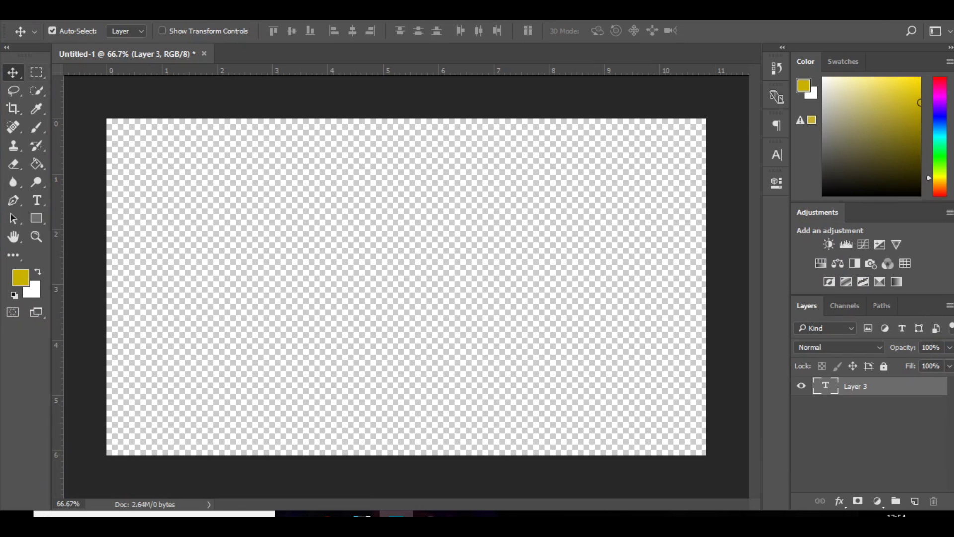
Switch to the Rectangular Marquee tool and back to the Move tool
{"action": "key", "text": "m"}
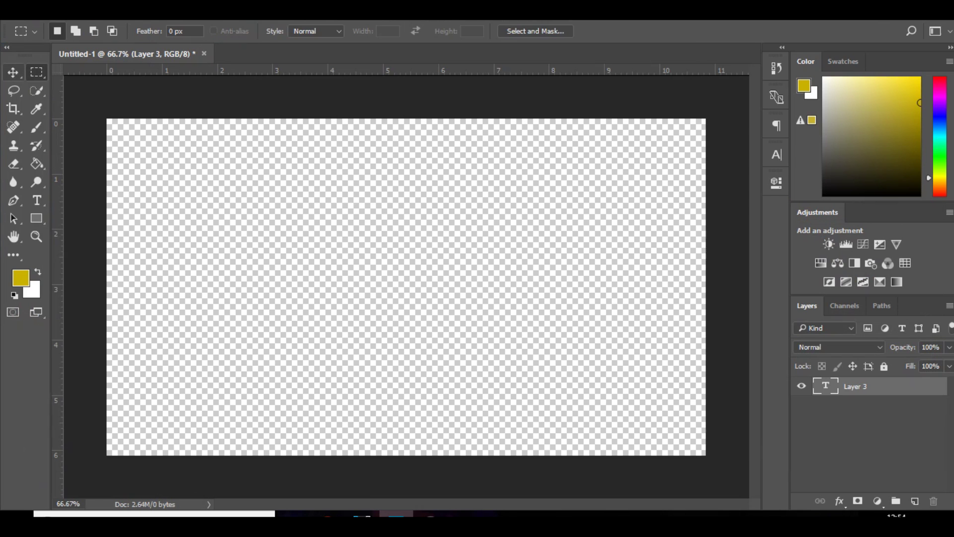
{"action": "key", "text": "v"}
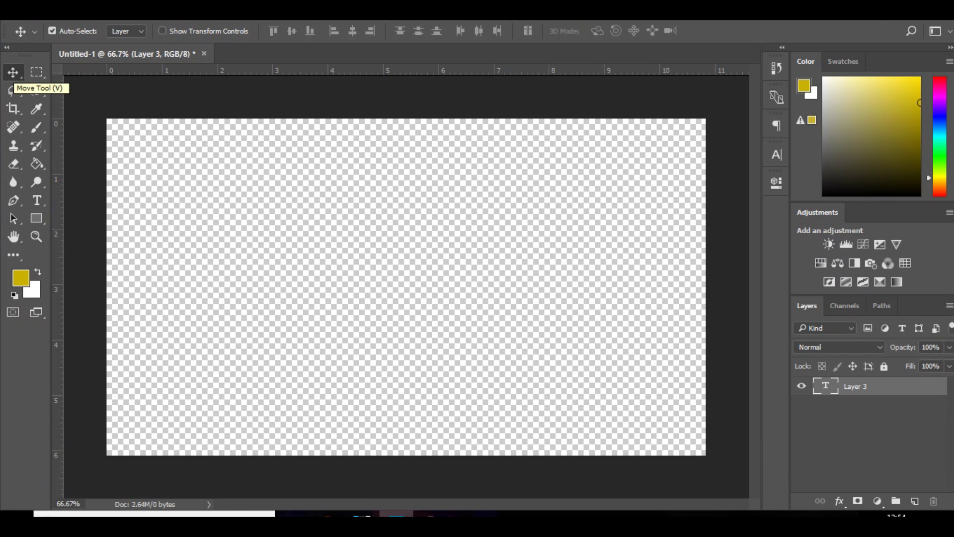
Examine the canvas at a closer zoom and the keyboard shortcut categories for the application menus
{"action": "key", "text": "ctrl+plus"}
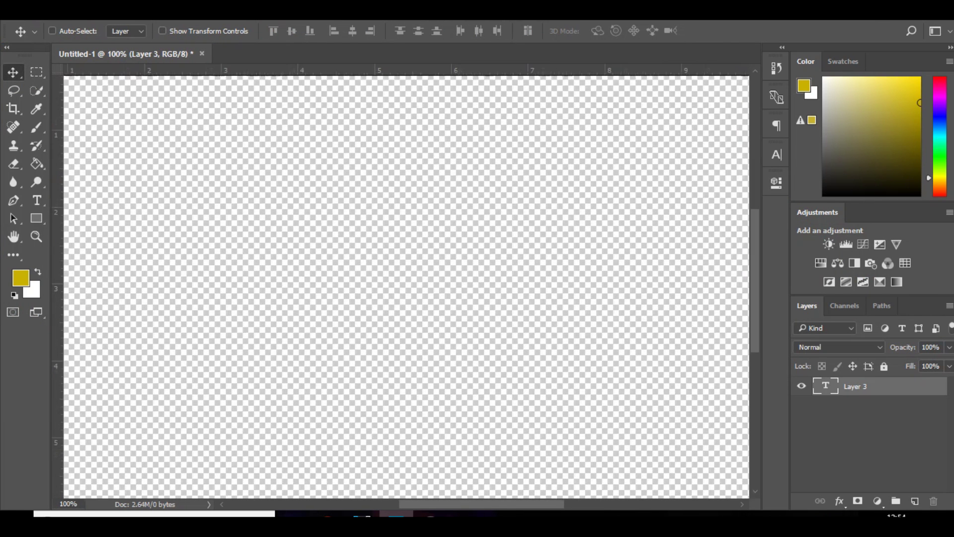
{"action": "key", "text": "ctrl+minus"}
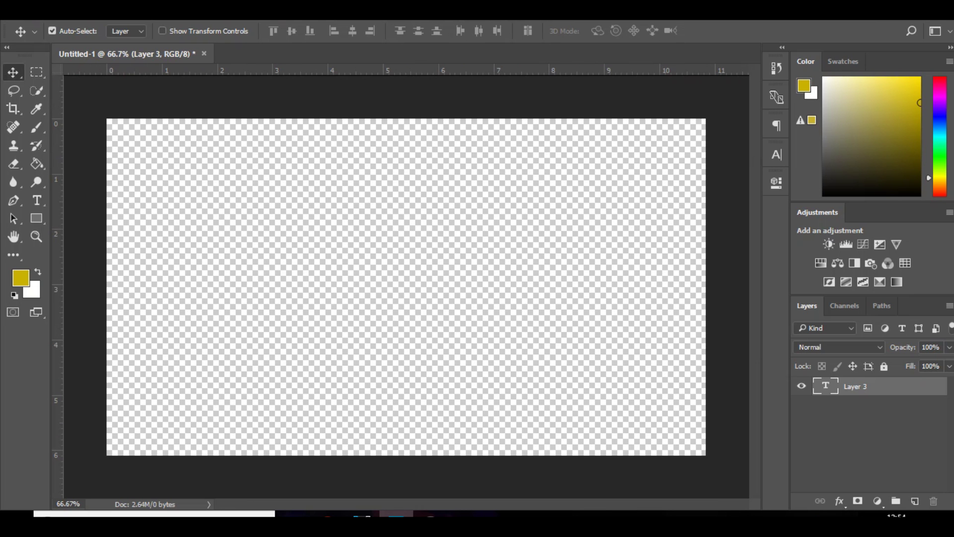
{"action": "left_click", "coordinate": [83, 10]}
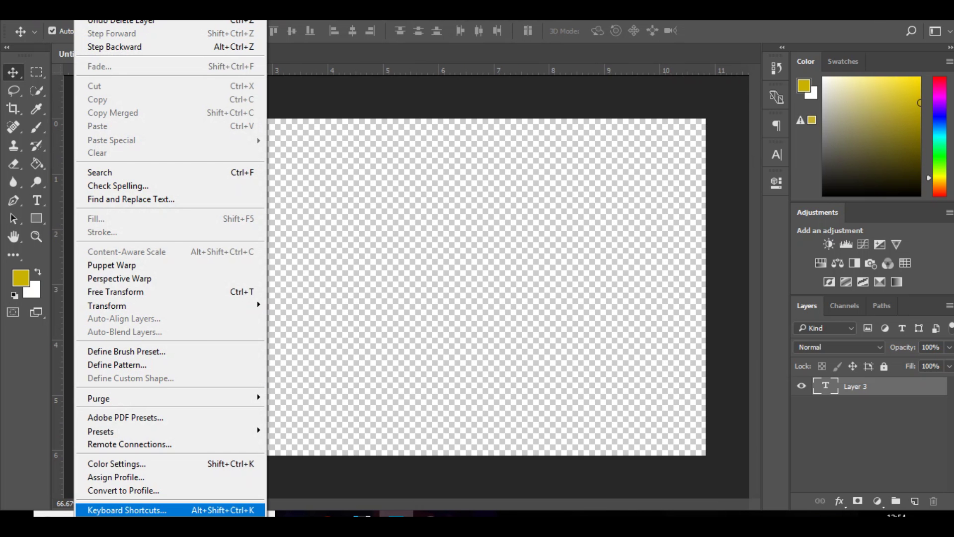
{"action": "left_click", "coordinate": [127, 509]}
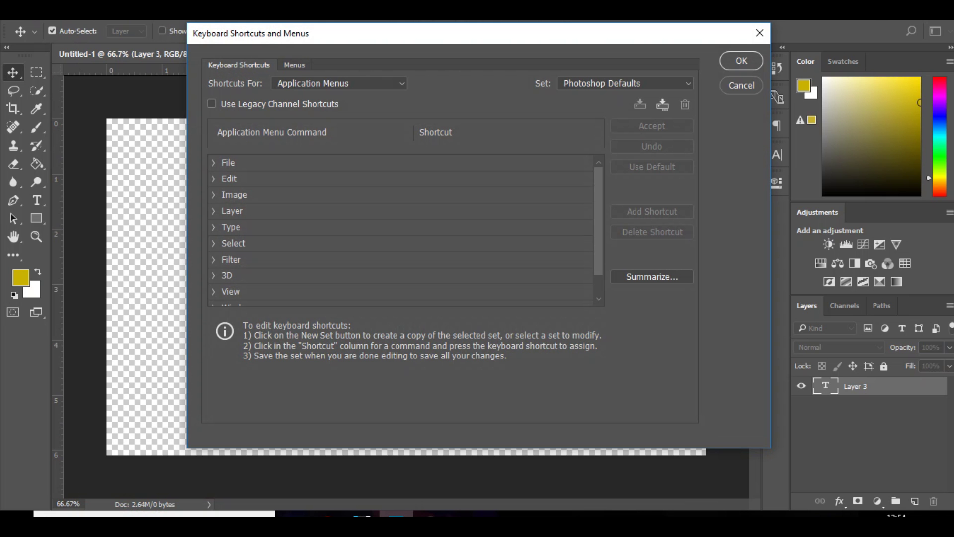
{"action": "left_click", "coordinate": [741, 85]}
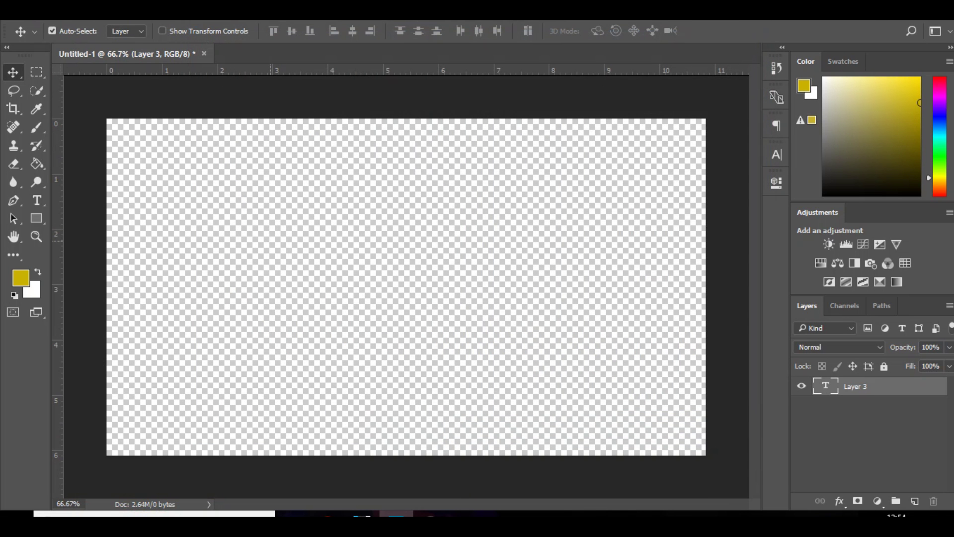
Paint one soft yellow brush dab on a new layer and scale it to about 118% width and 98% height
{"action": "left_click", "coordinate": [36, 127]}
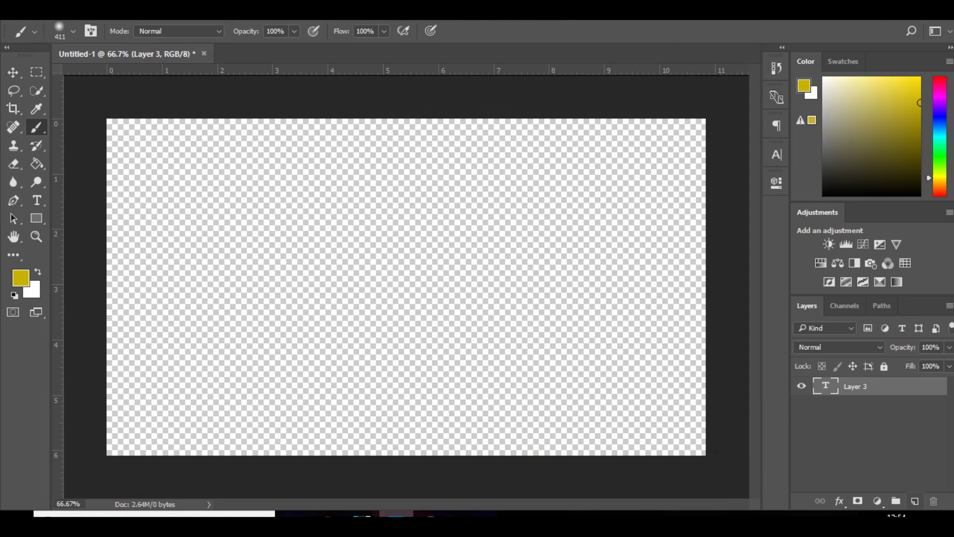
{"action": "left_click", "coordinate": [915, 500]}
{"action": "left_click", "coordinate": [376, 300]}
{"action": "key", "text": "ctrl+t"}
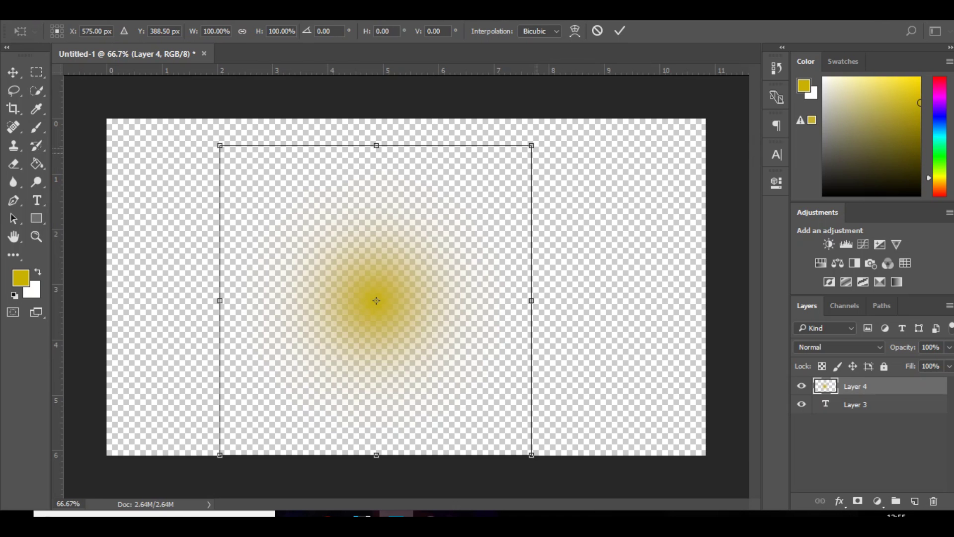
{"action": "left_click_drag", "start_coordinate": [531, 146], "coordinate": [587, 152]}
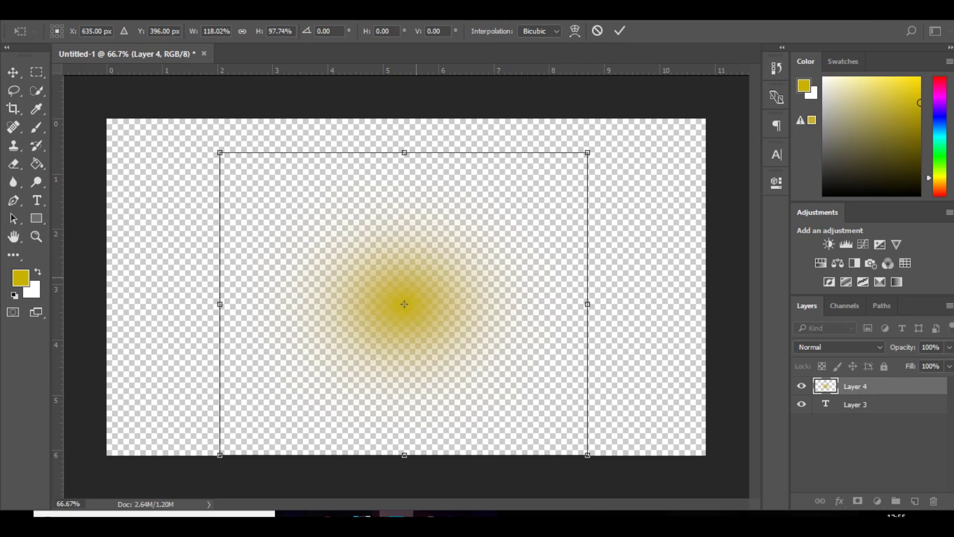
Warp the yellow dab by pulling its upper edge downward, apply the transform, and delete the dab's layer
{"action": "right_click", "coordinate": [416, 277]}
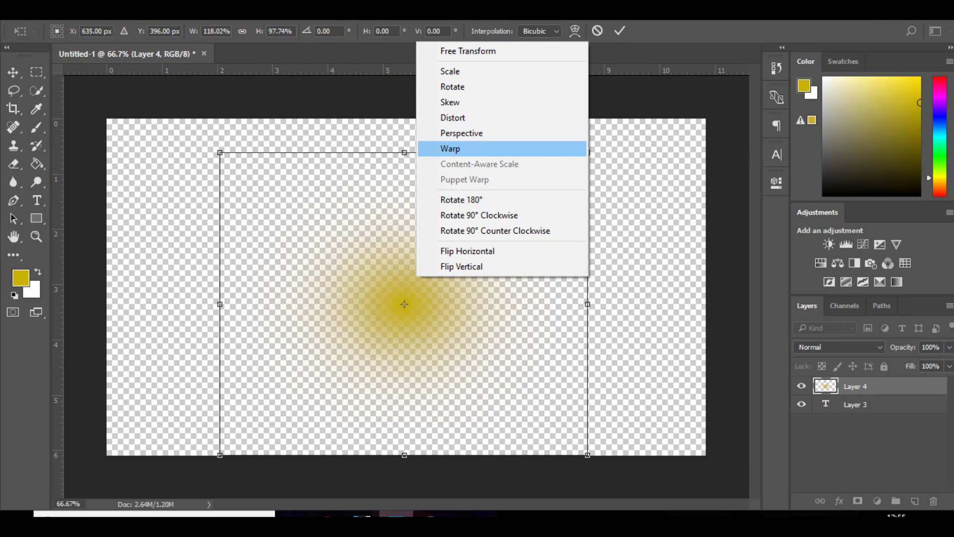
{"action": "left_click", "coordinate": [450, 148]}
{"action": "mouse_move", "coordinate": [464, 153]}
{"action": "left_mouse_down"}
{"action": "mouse_move", "coordinate": [515, 245]}
{"action": "mouse_move", "coordinate": [432, 218]}
{"action": "mouse_move", "coordinate": [459, 205]}
{"action": "left_mouse_up"}
{"action": "key", "text": "Return"}
{"action": "key", "text": "Delete"}
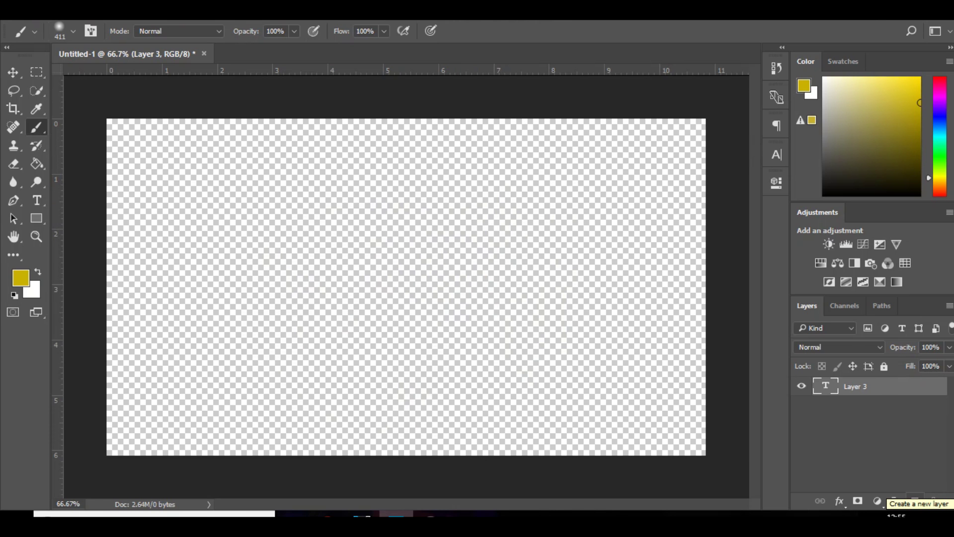
Add a new empty layer, group it with Layer 3, and check the group's contents
{"action": "left_click", "coordinate": [915, 501]}
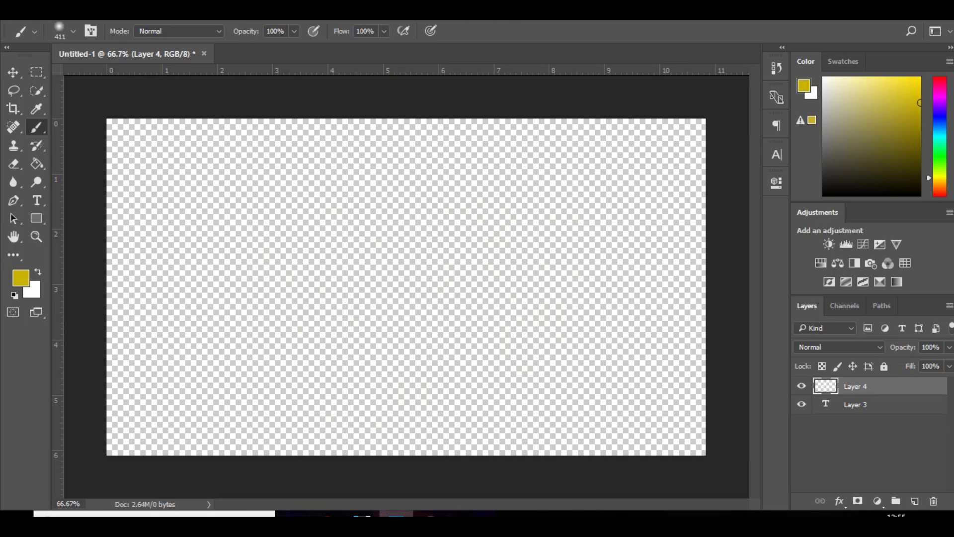
{"action": "left_click", "coordinate": [855, 404], "text": "shift"}
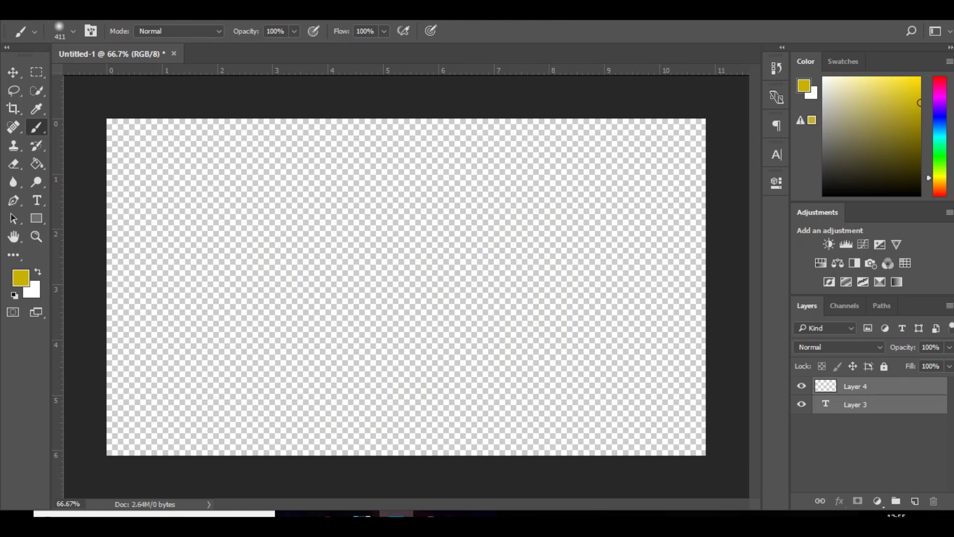
{"action": "key", "text": "ctrl+g"}
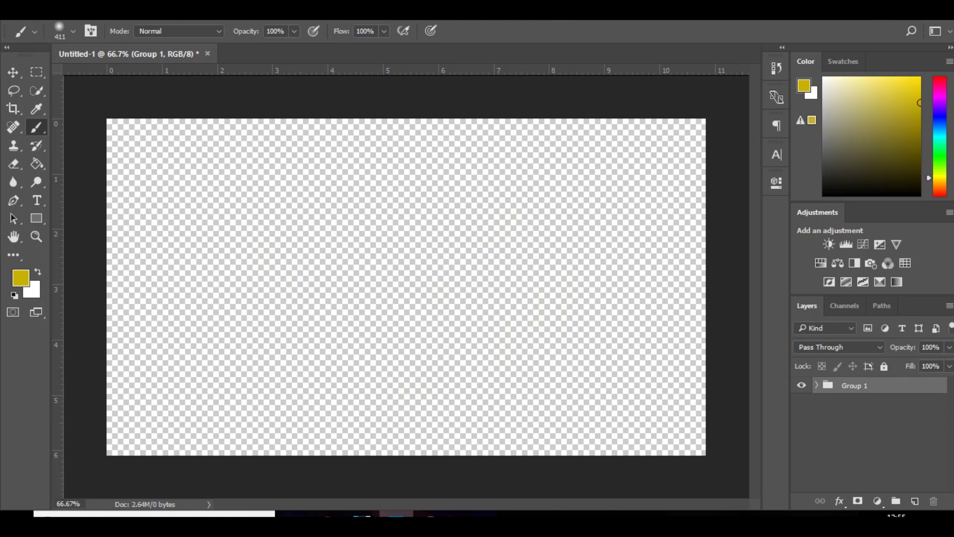
{"action": "left_click", "coordinate": [816, 385]}
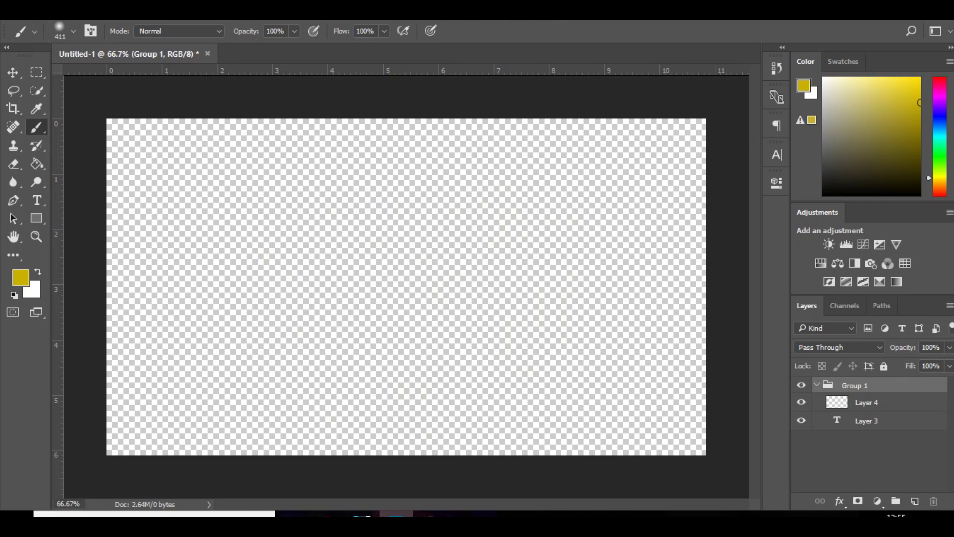
{"action": "left_click", "coordinate": [817, 385]}
Rename the layer group as "layers"
{"action": "double_click", "coordinate": [852, 385]}
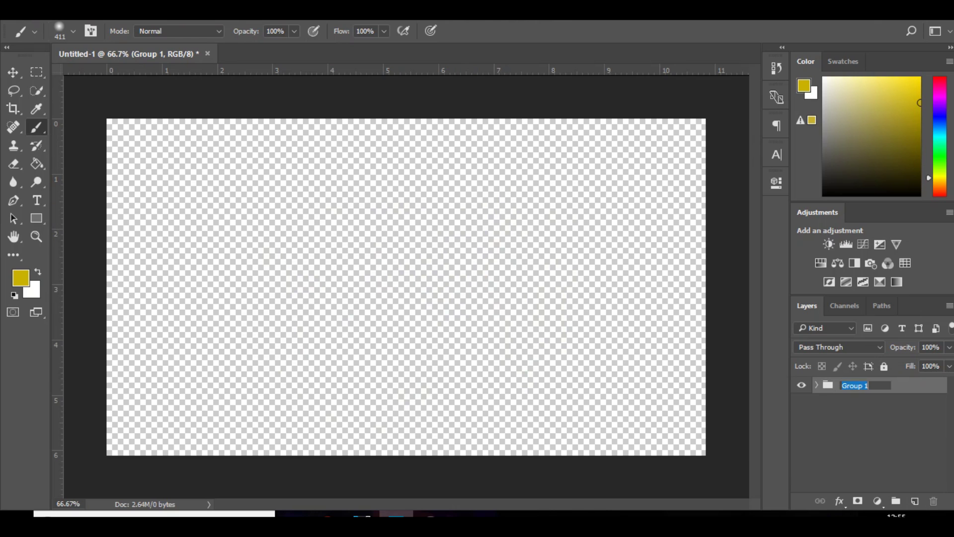
{"action": "type", "text": "layers"}
{"action": "key", "text": "Return"}
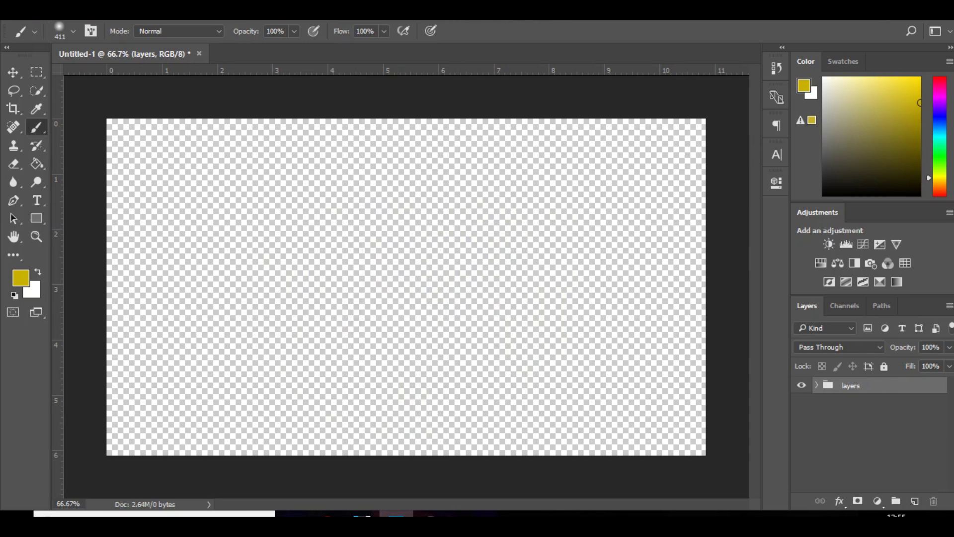